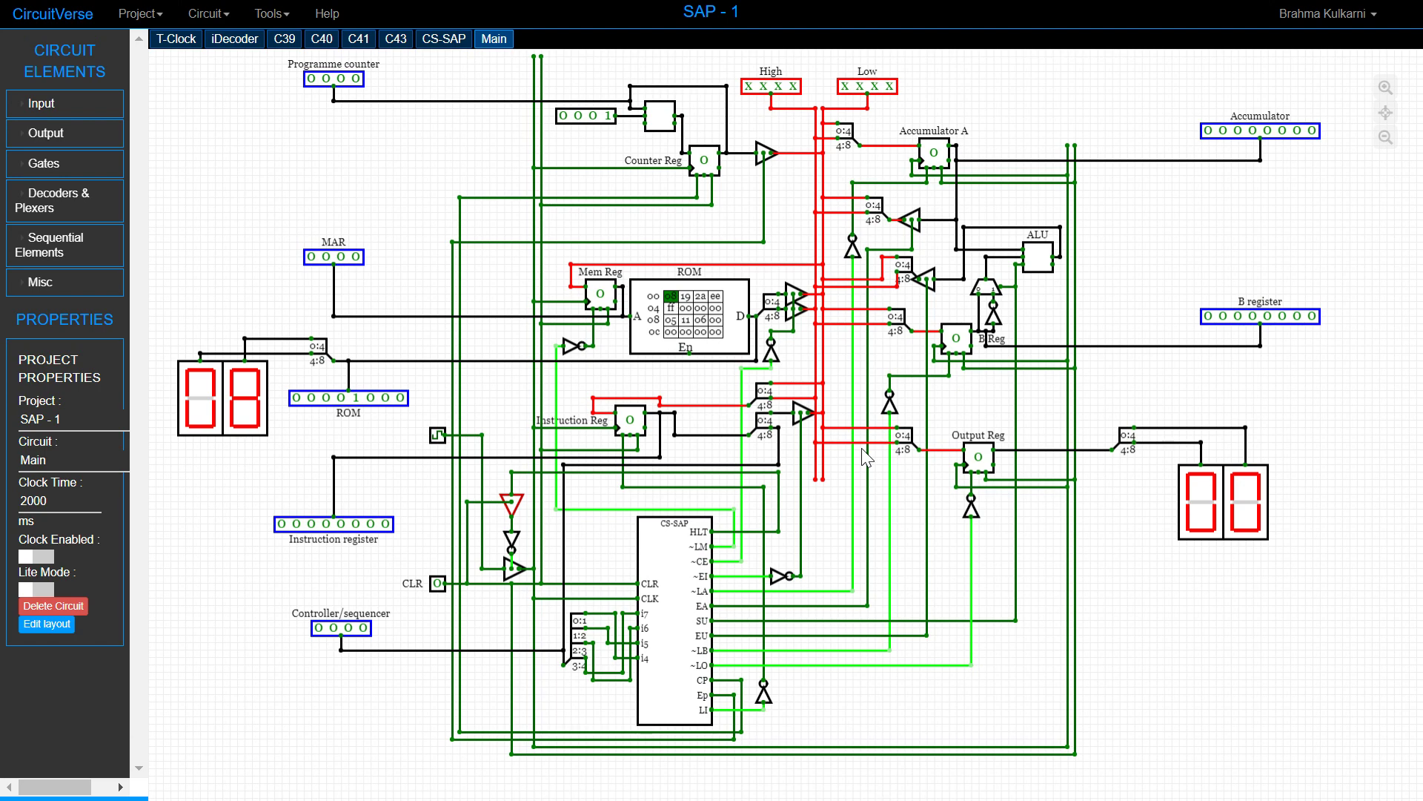
Step: Bring up the Windows task switcher from the SAP-1 circuit in CircuitVerse
key(alt+Tab)
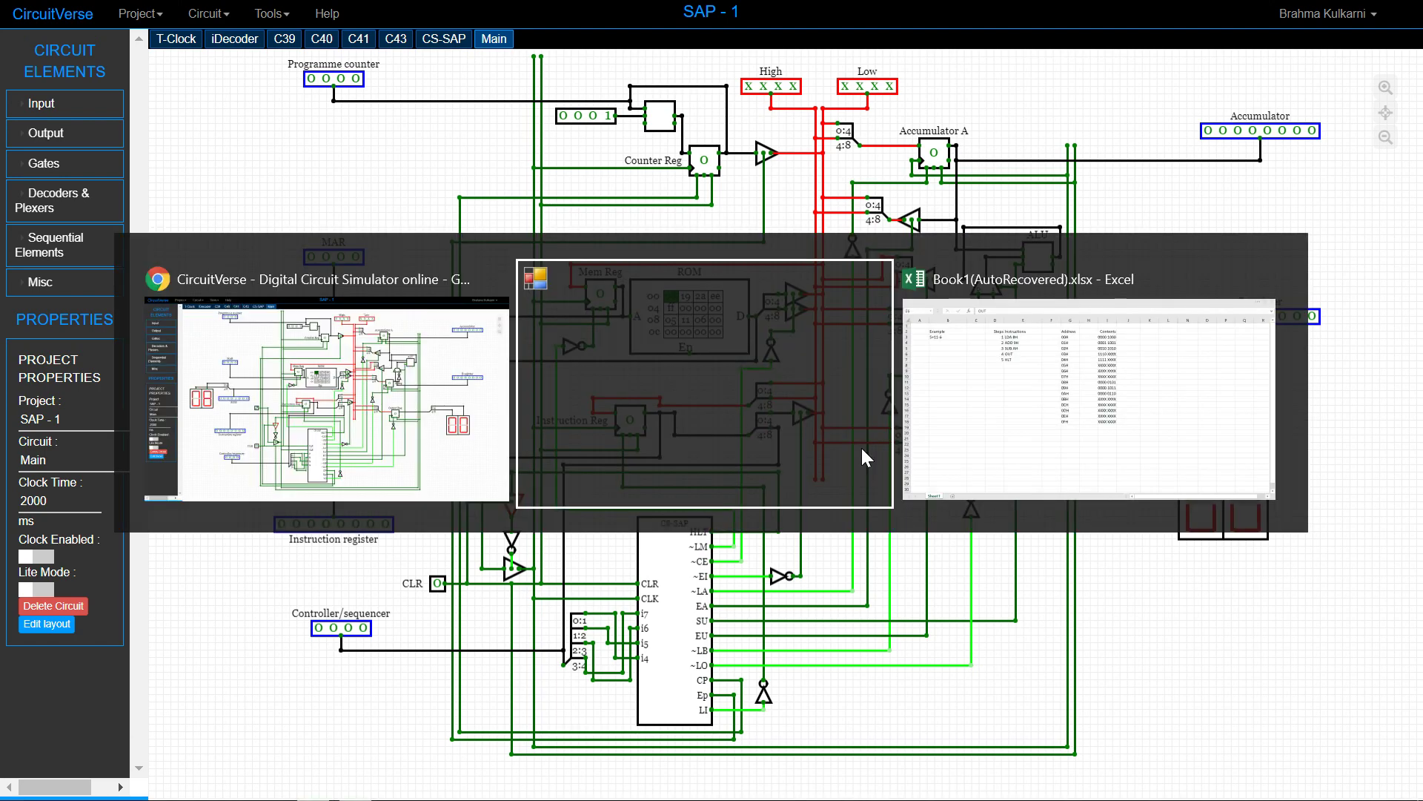
Step: In Excel, point out the 5+11-6 example in row 3 and its first program step
key(alt+Tab)
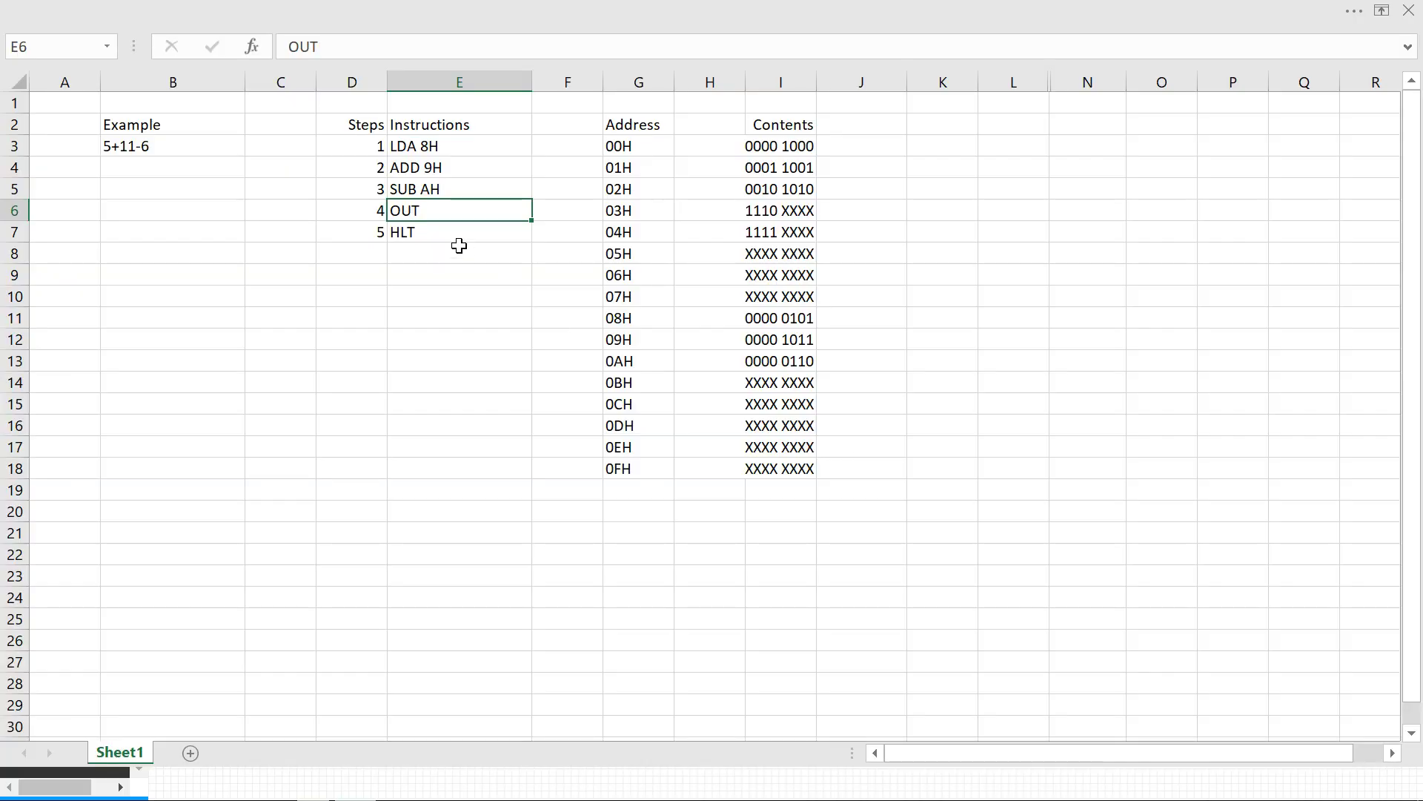
click(158, 144)
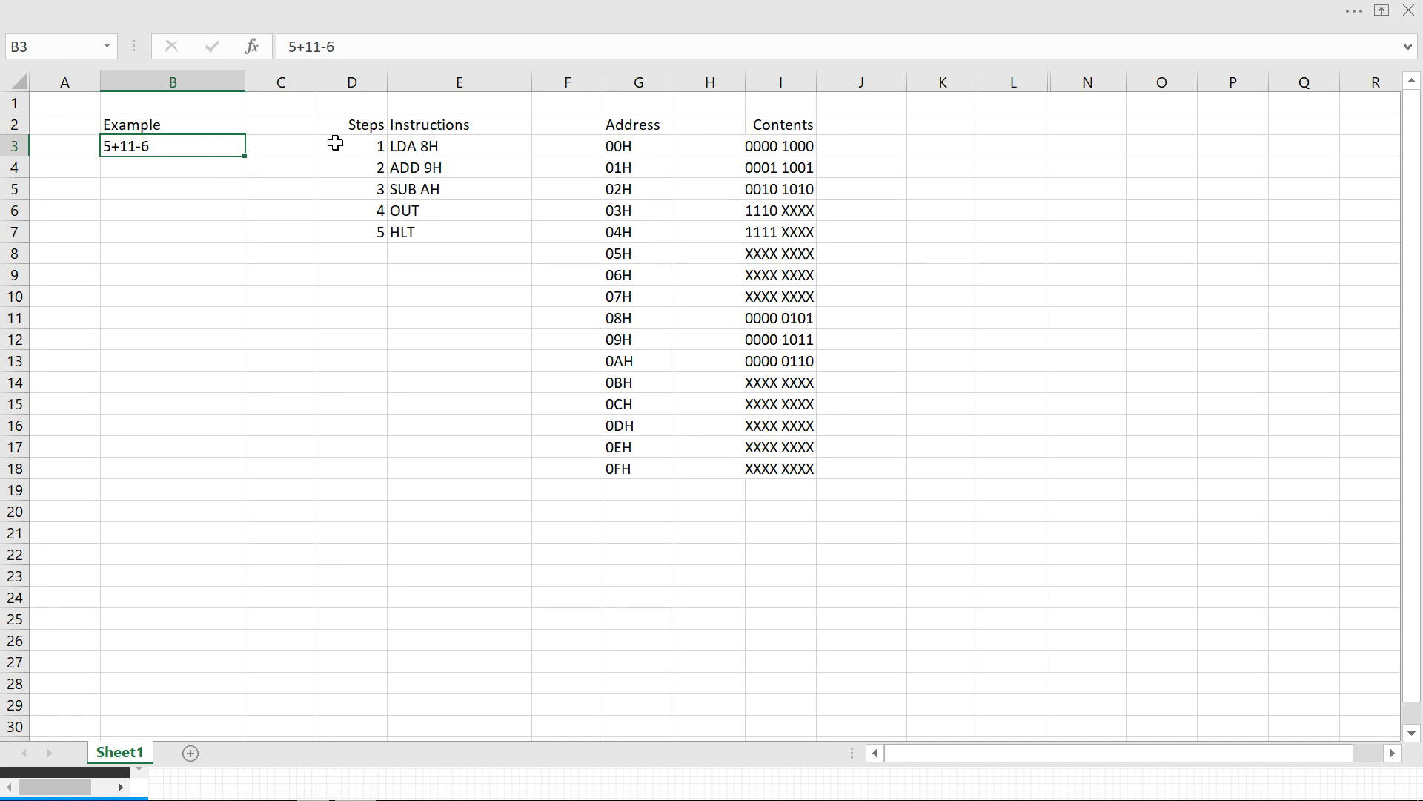
click(11, 146)
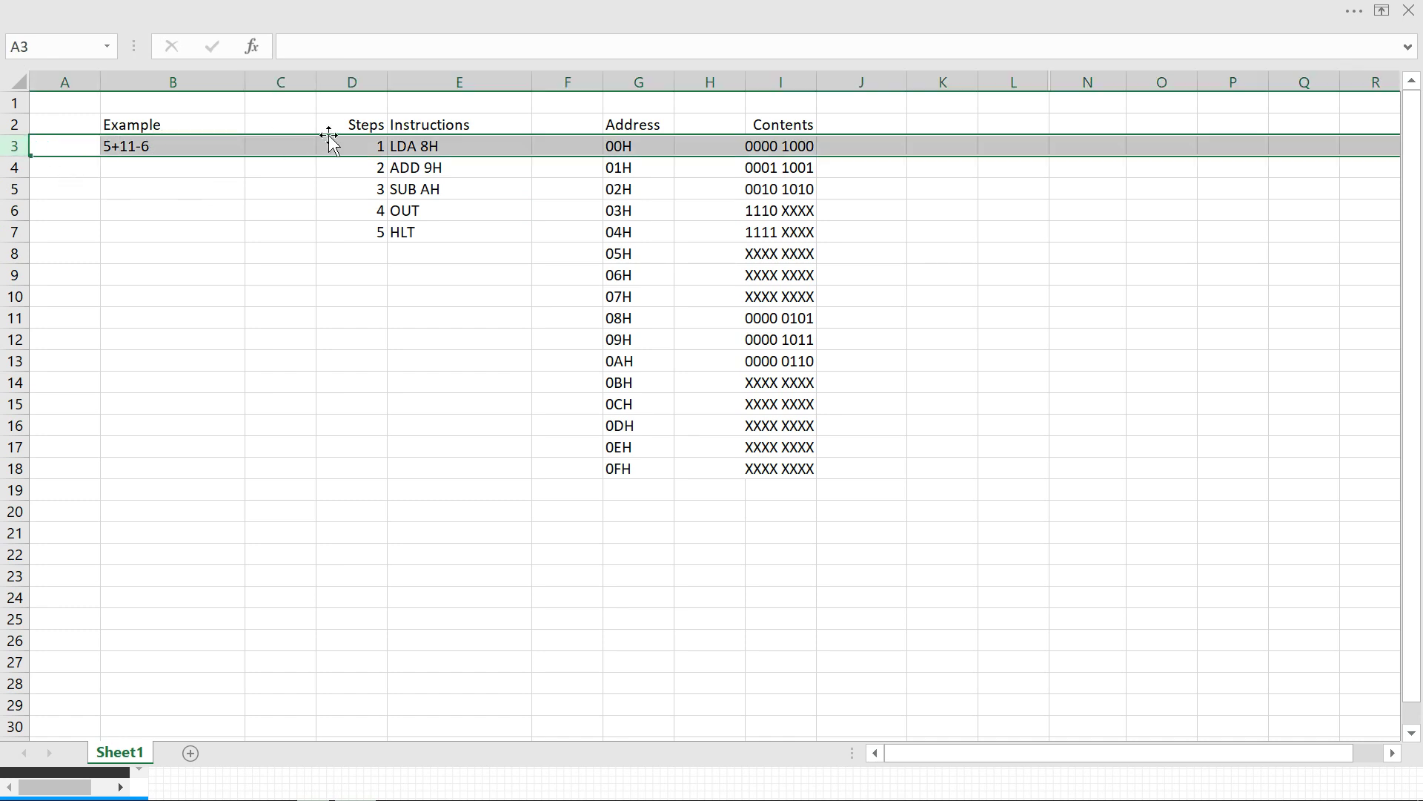
click(358, 142)
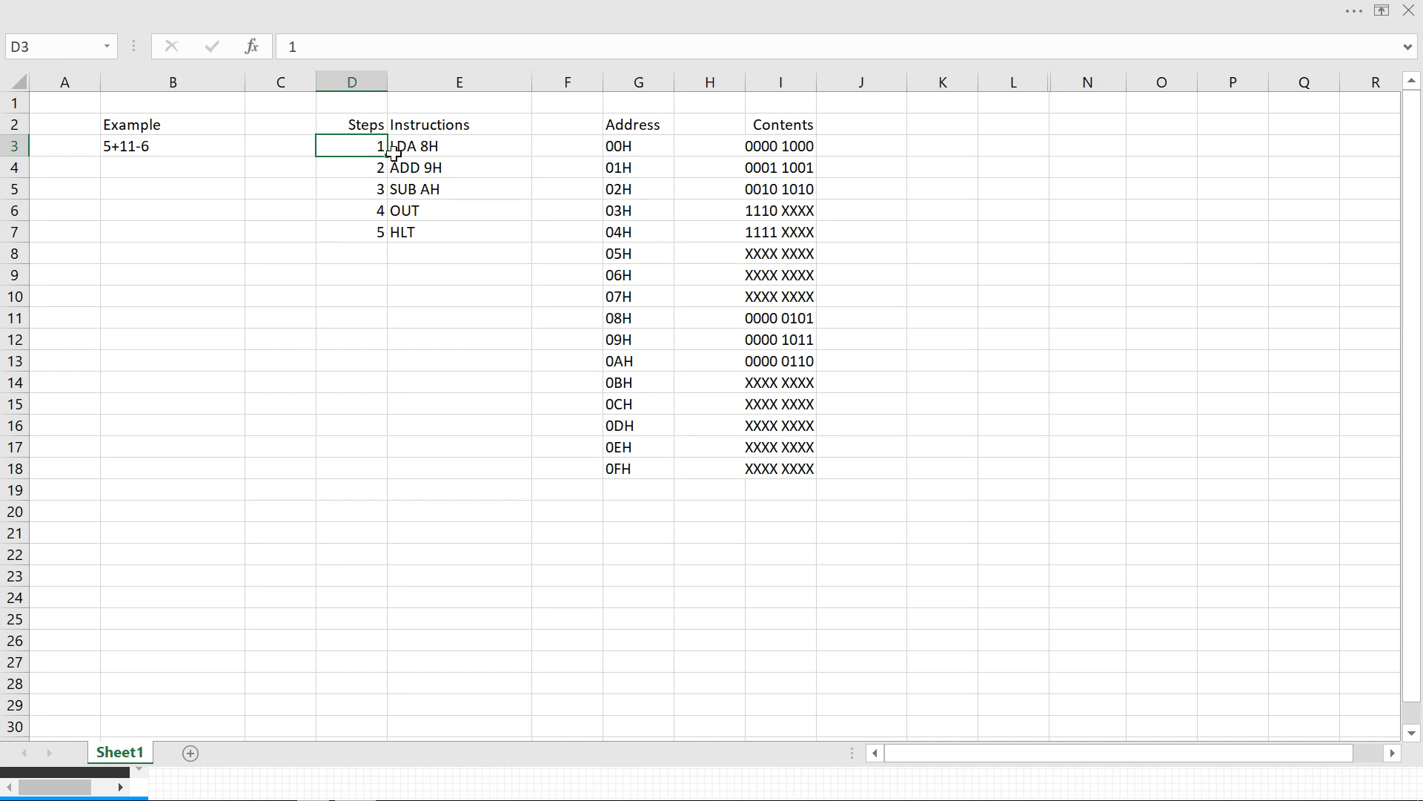
click(136, 147)
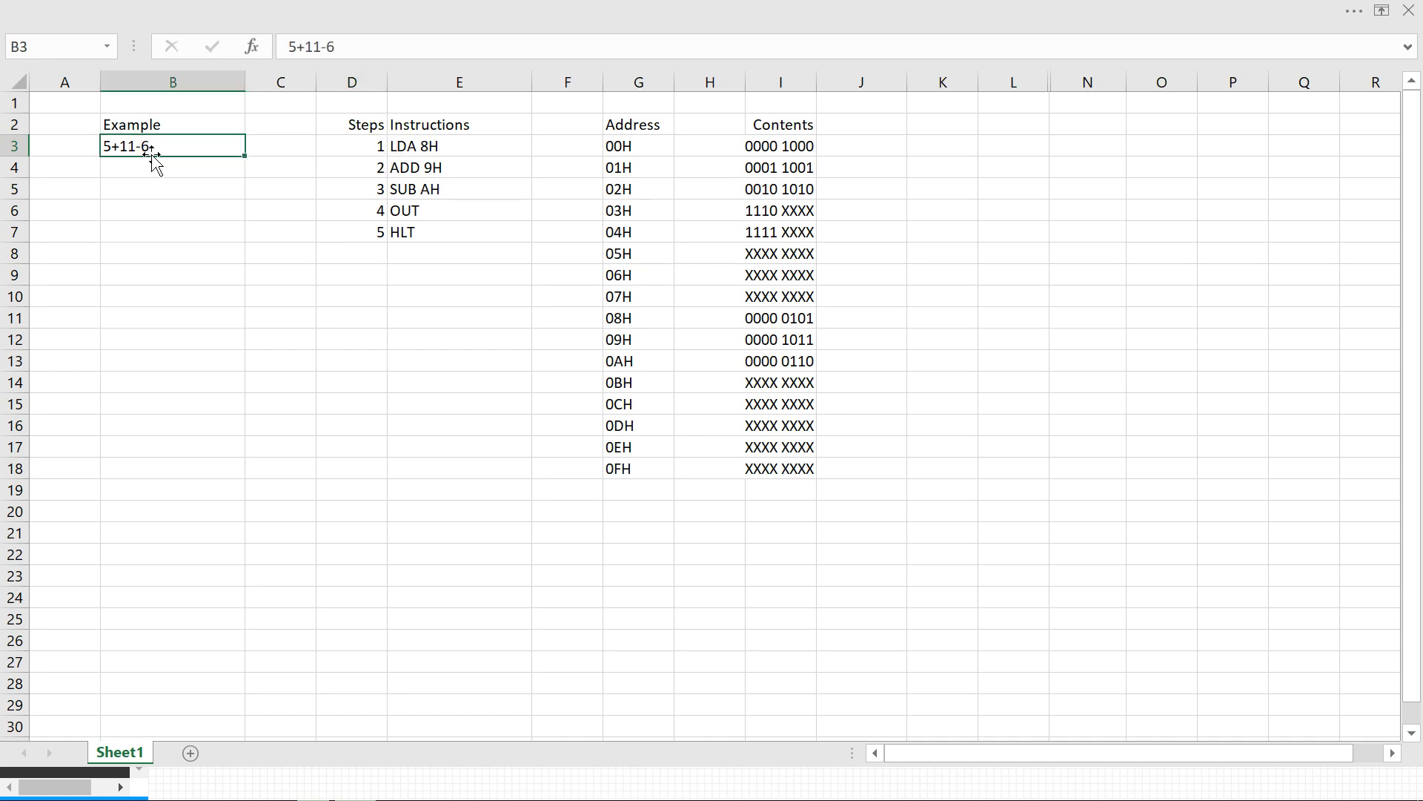
click(382, 147)
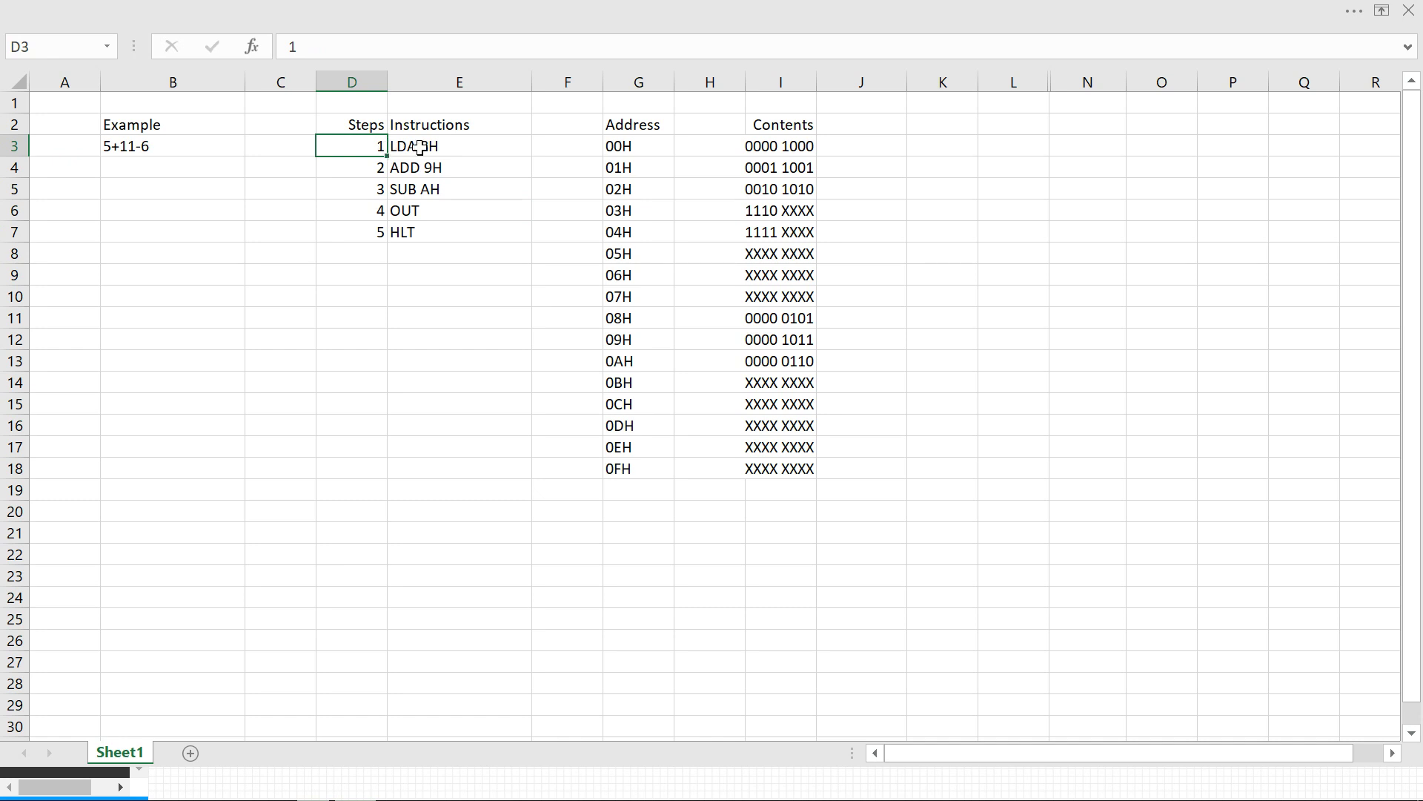
Step: Walk through the Instructions and Address columns and steps 1–4 up to OUT, then return to CircuitVerse
click(433, 85)
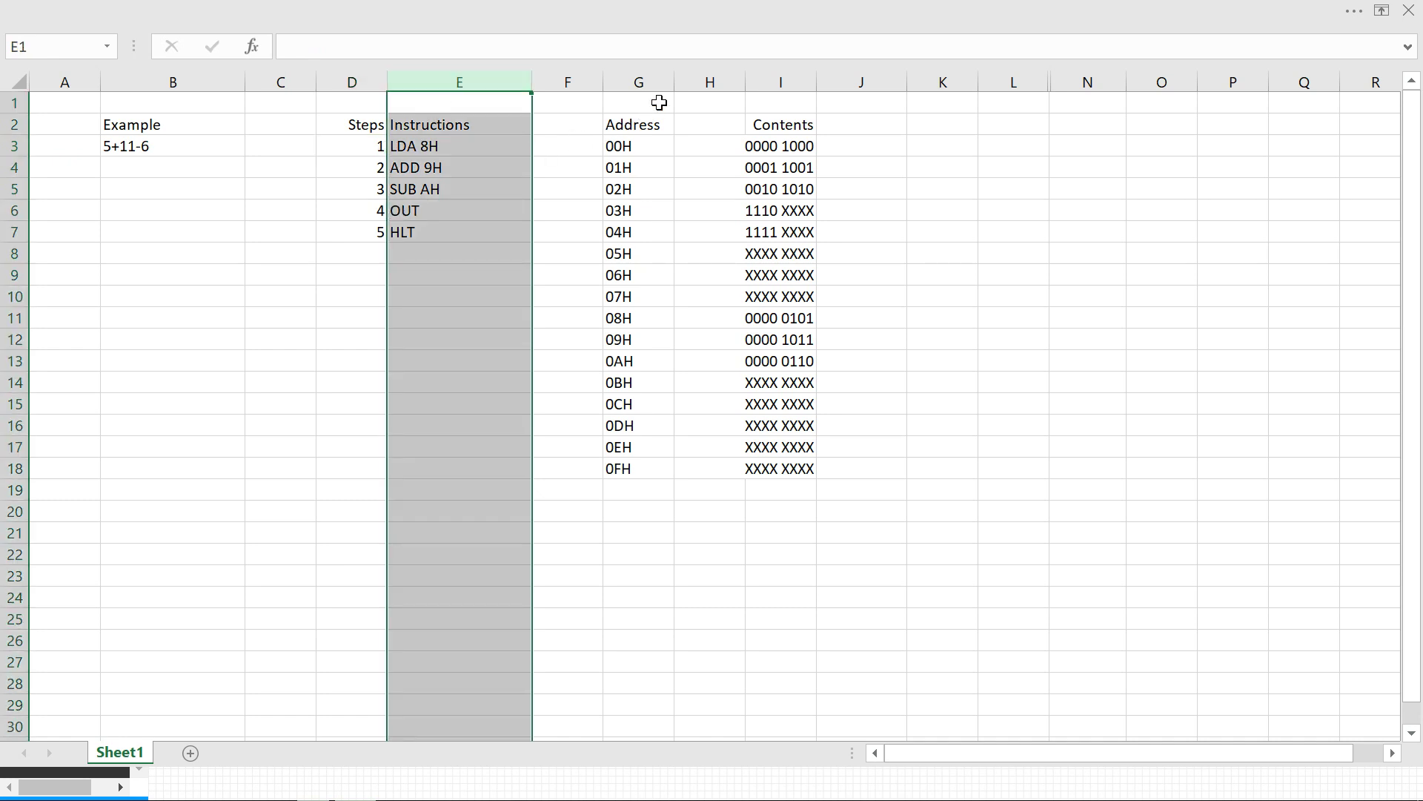
click(586, 122)
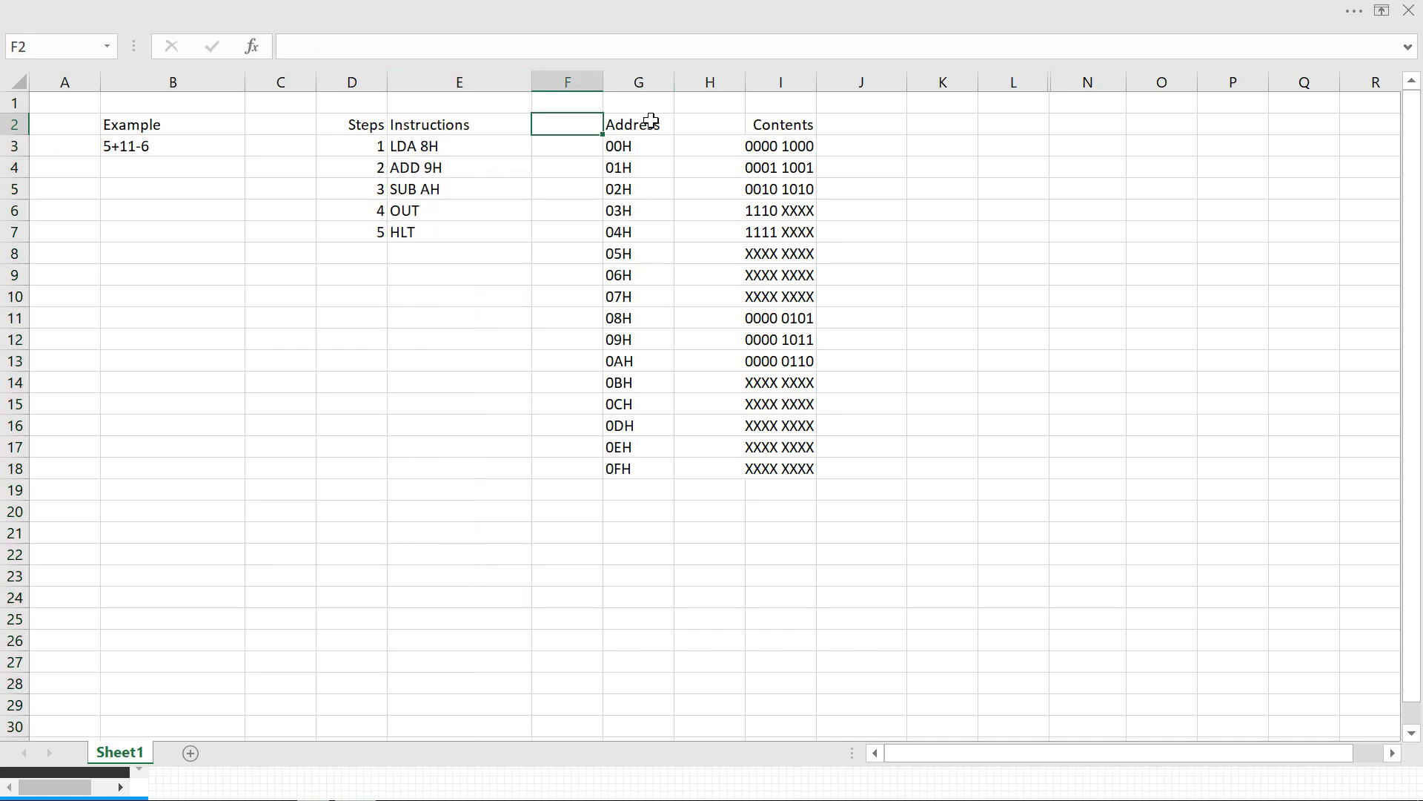
click(651, 121)
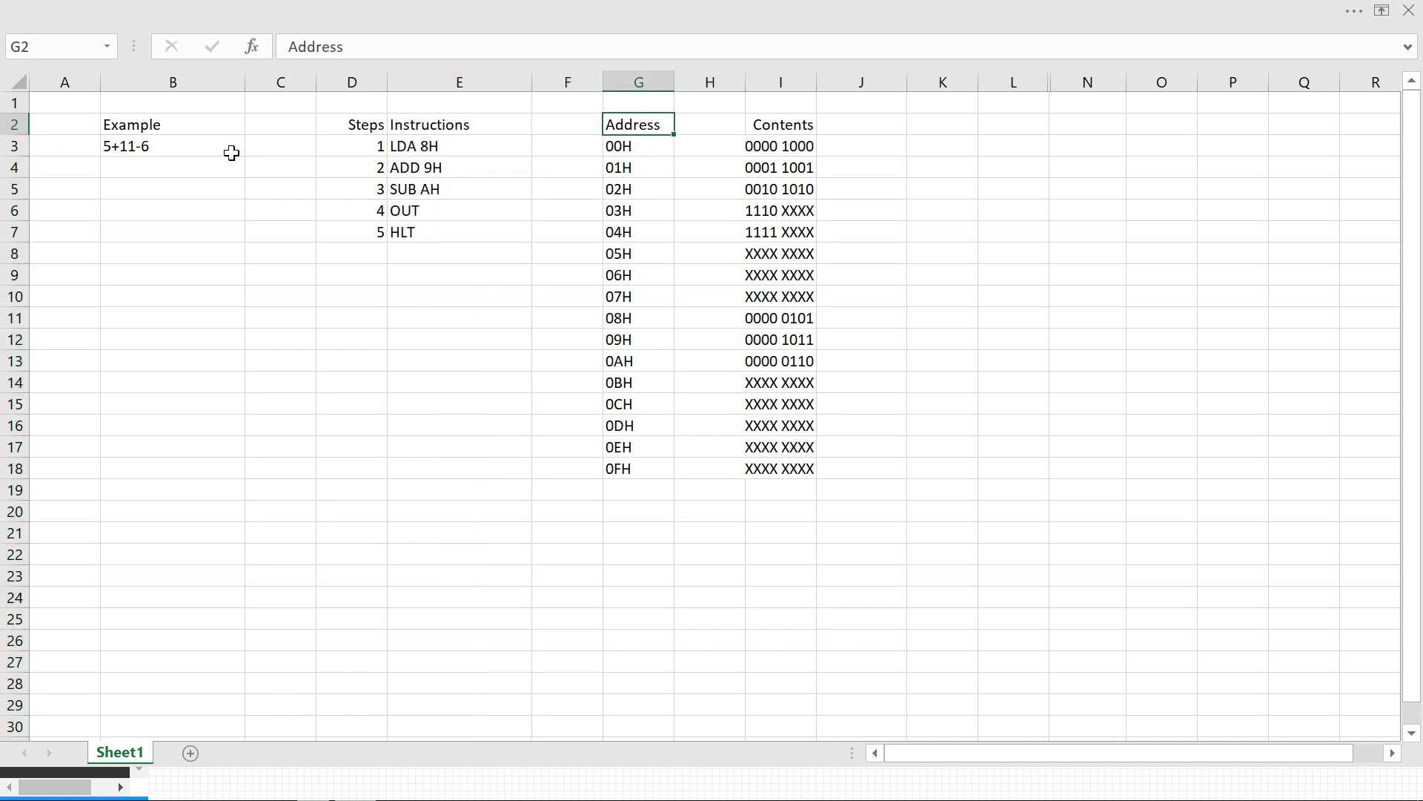
click(168, 149)
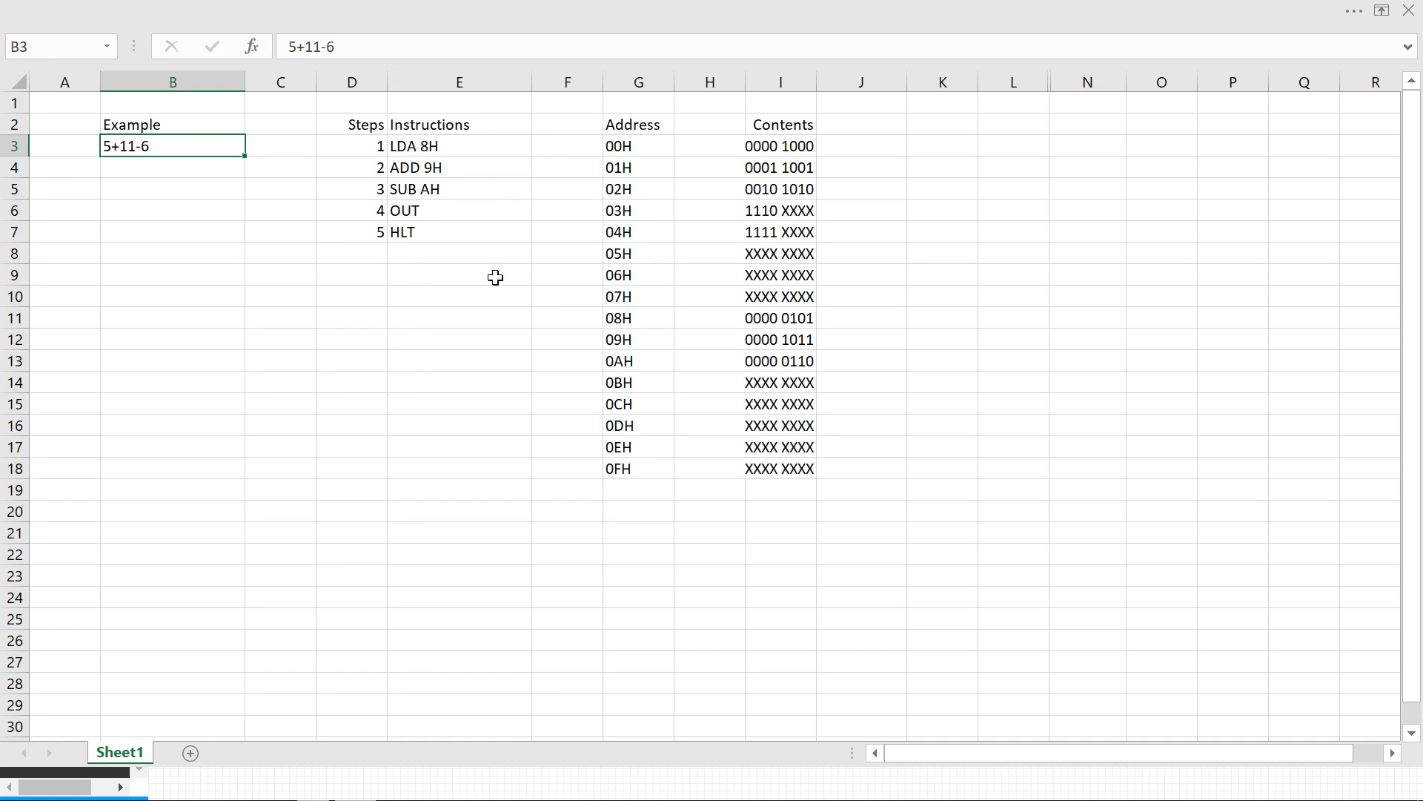
click(352, 147)
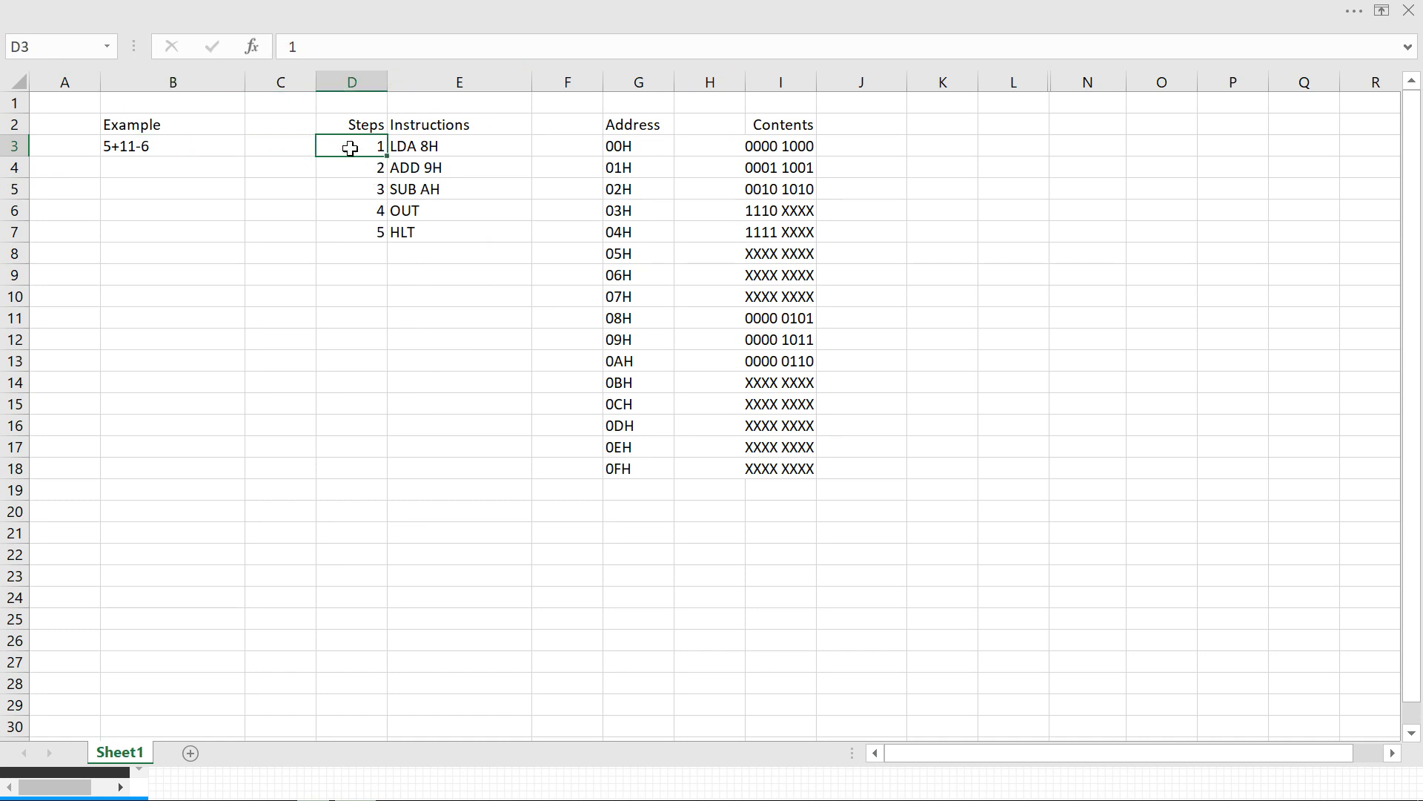
click(360, 168)
click(367, 205)
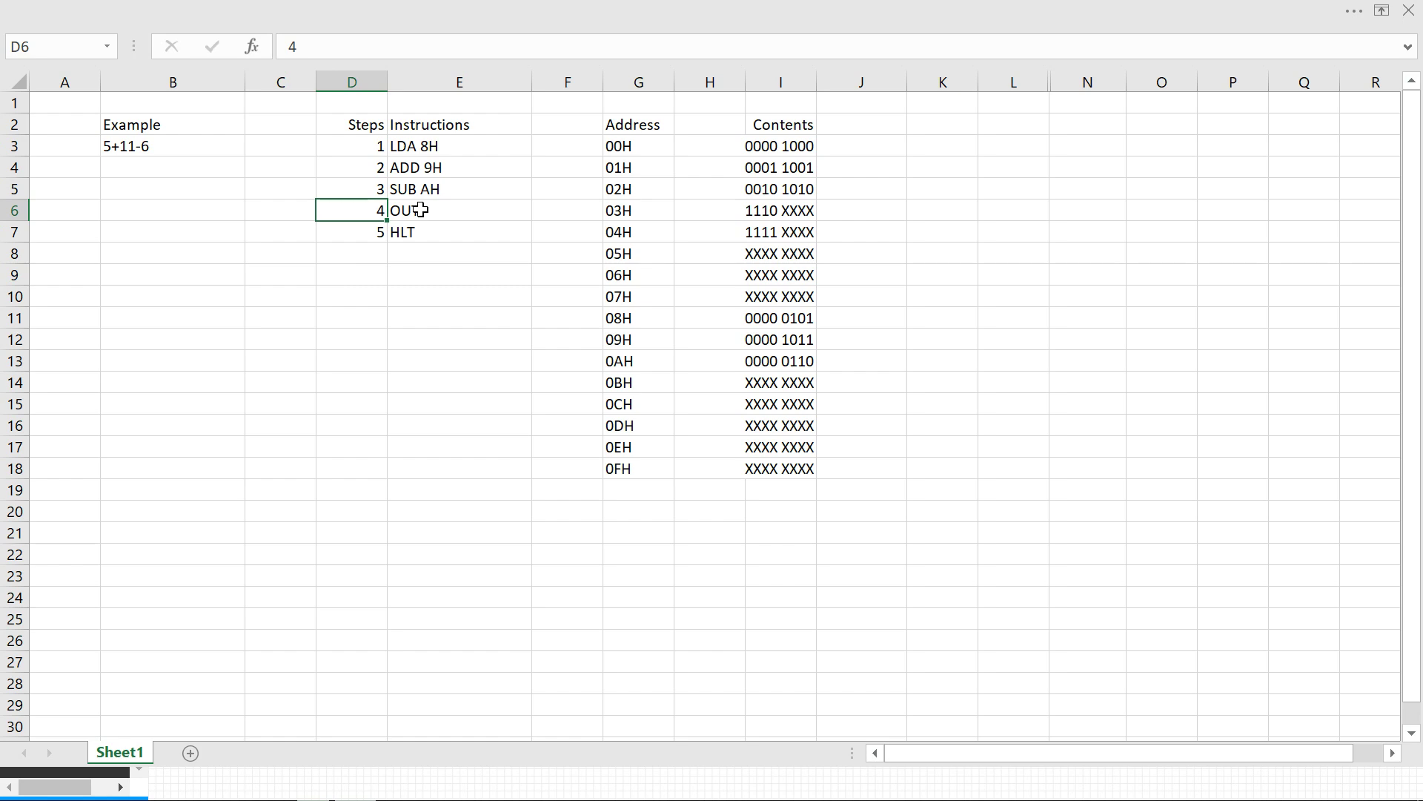
key(alt+Tab)
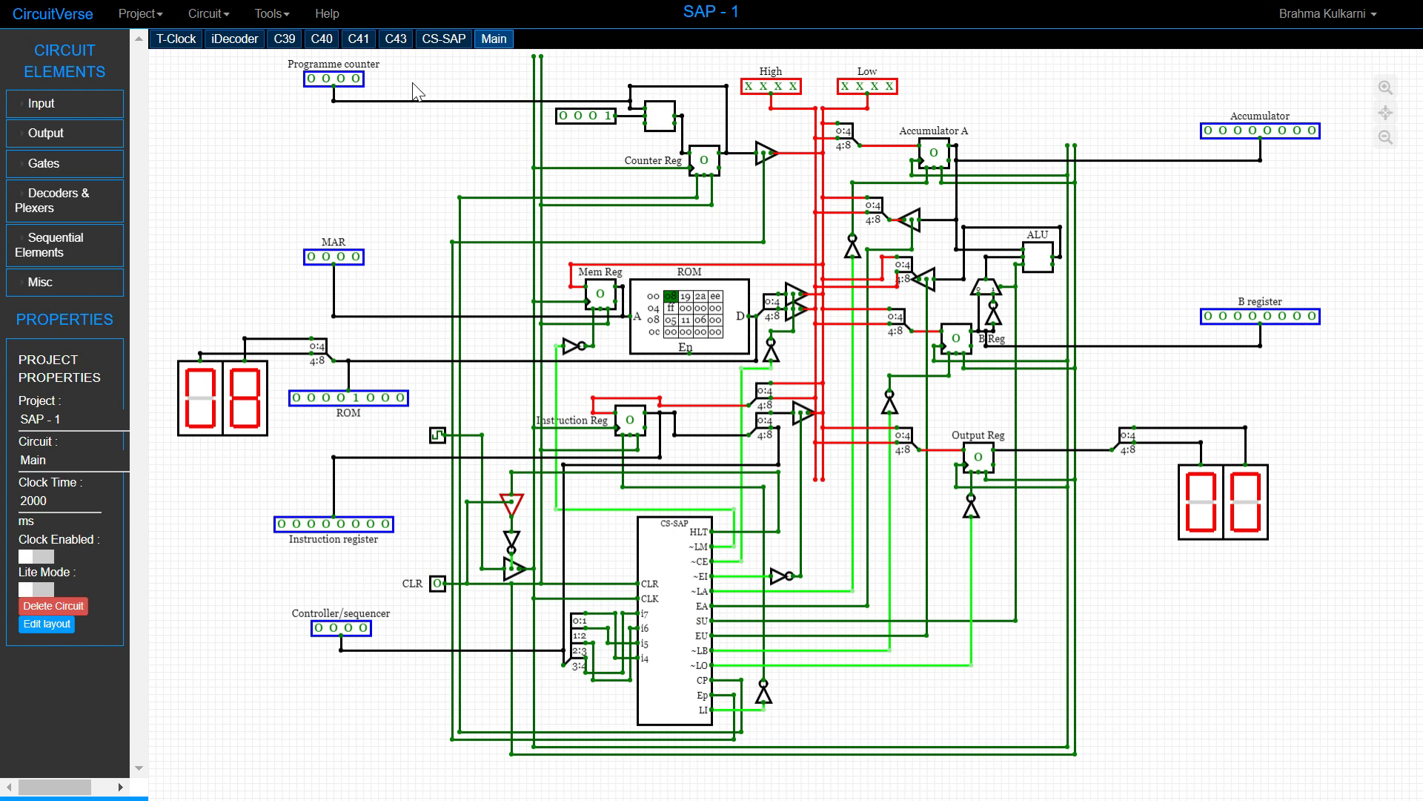
Step: Select the Programme counter, then the clock input so Properties shows CLOCK
click(343, 80)
click(438, 436)
click(439, 436)
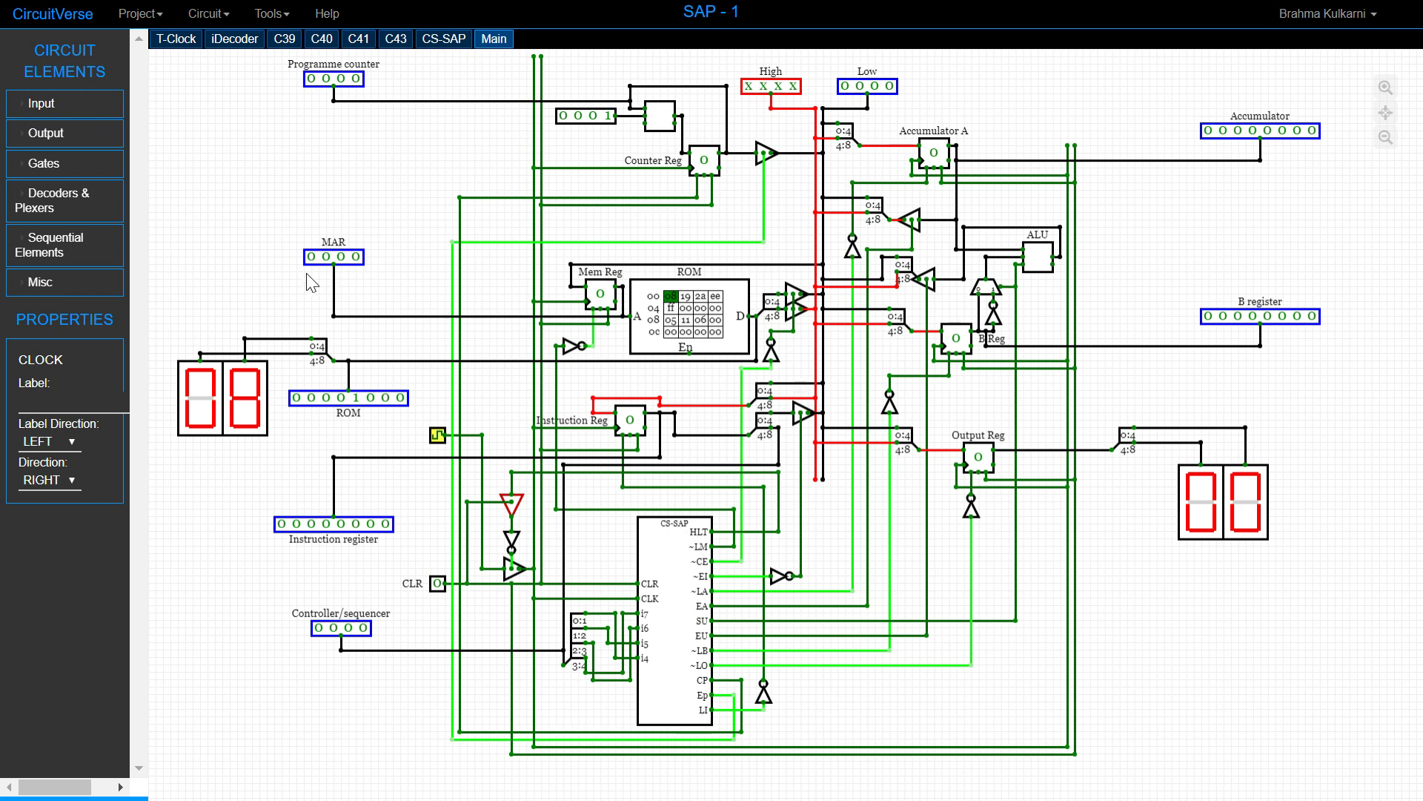
Step: Point out the program bytes stored in ROM rows 08 and 0c
click(716, 322)
click(671, 332)
click(656, 337)
click(697, 308)
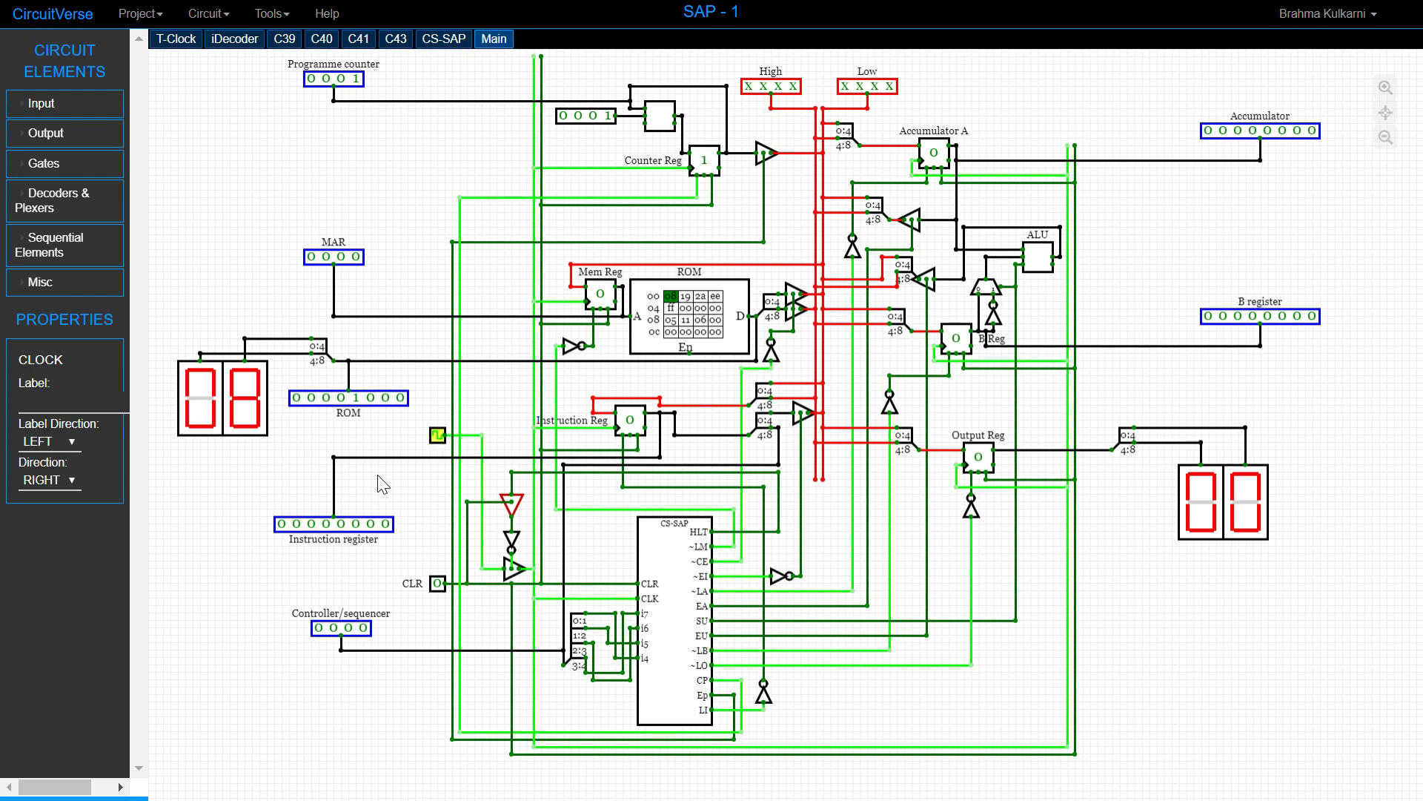
Step: Clock the circuit to fetch LDA 8H (00001000) with ROM showing 05, noting ROM cell 08 at address 00
click(438, 435)
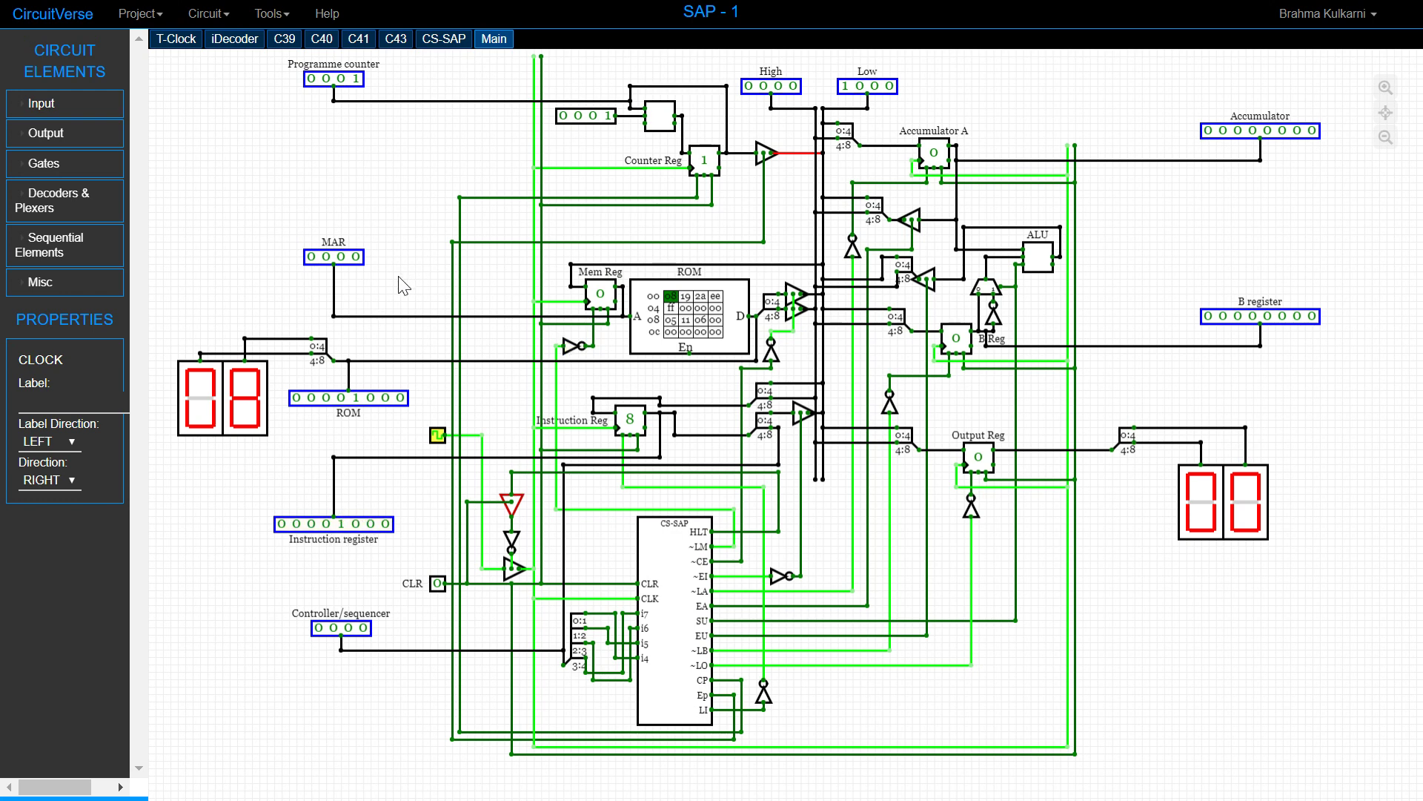
click(438, 436)
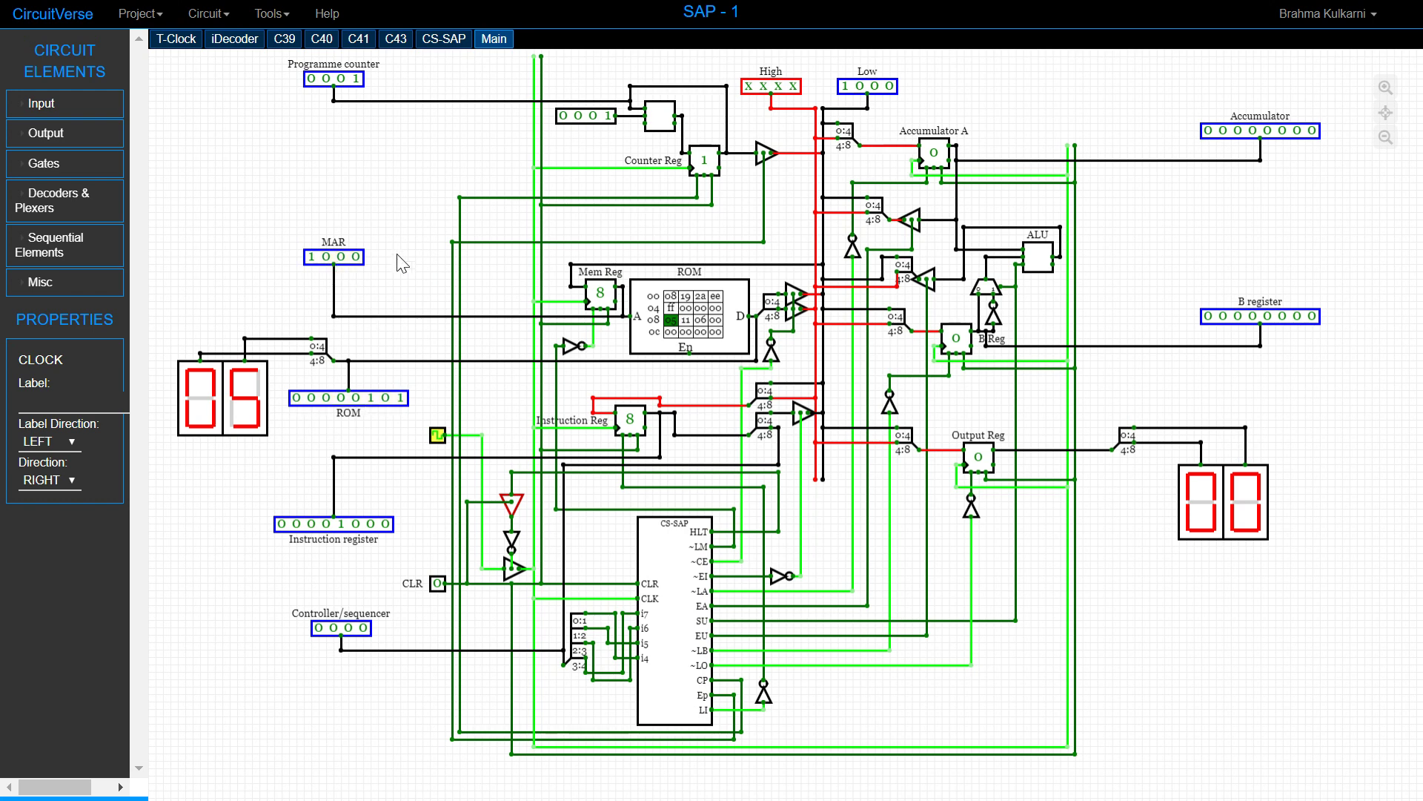
click(671, 296)
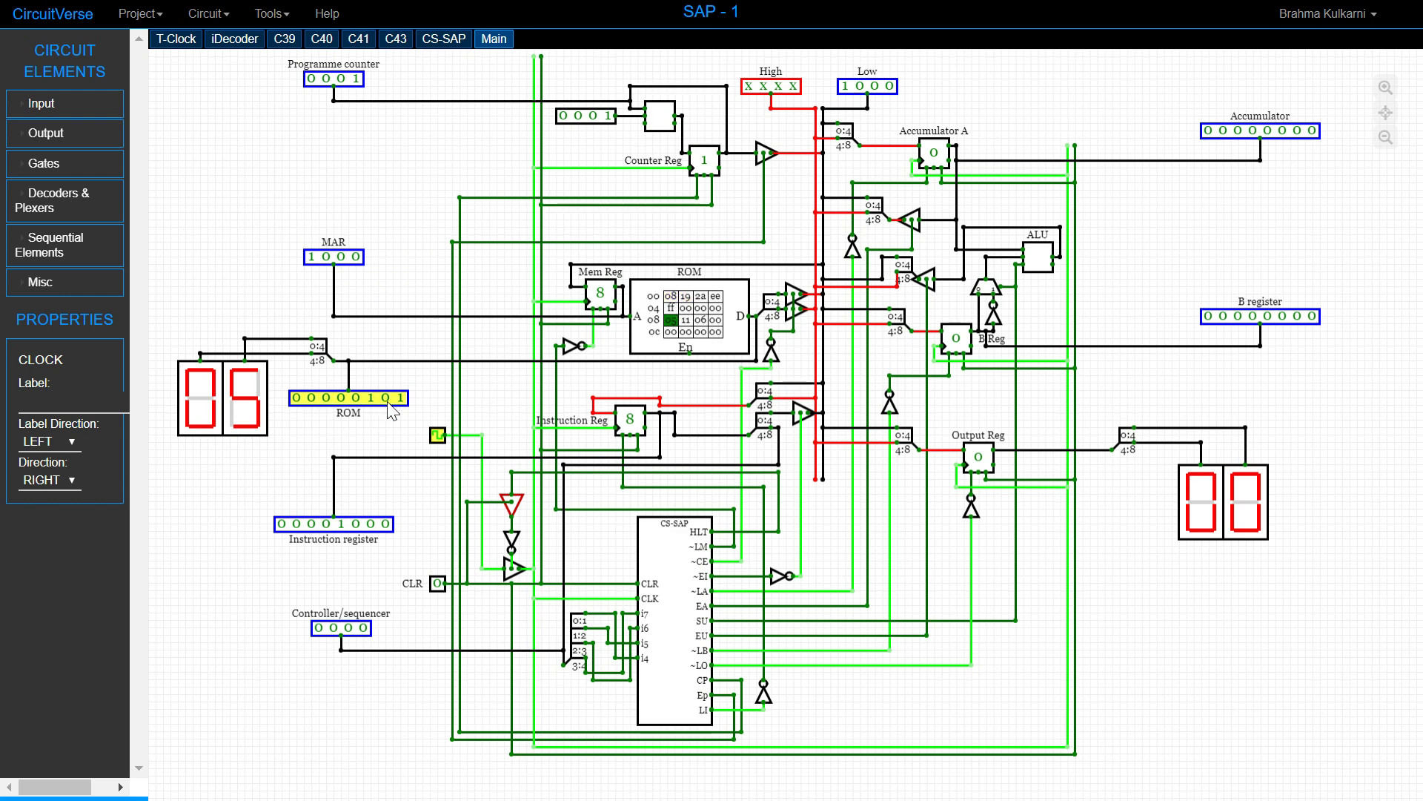
key(alt+Tab)
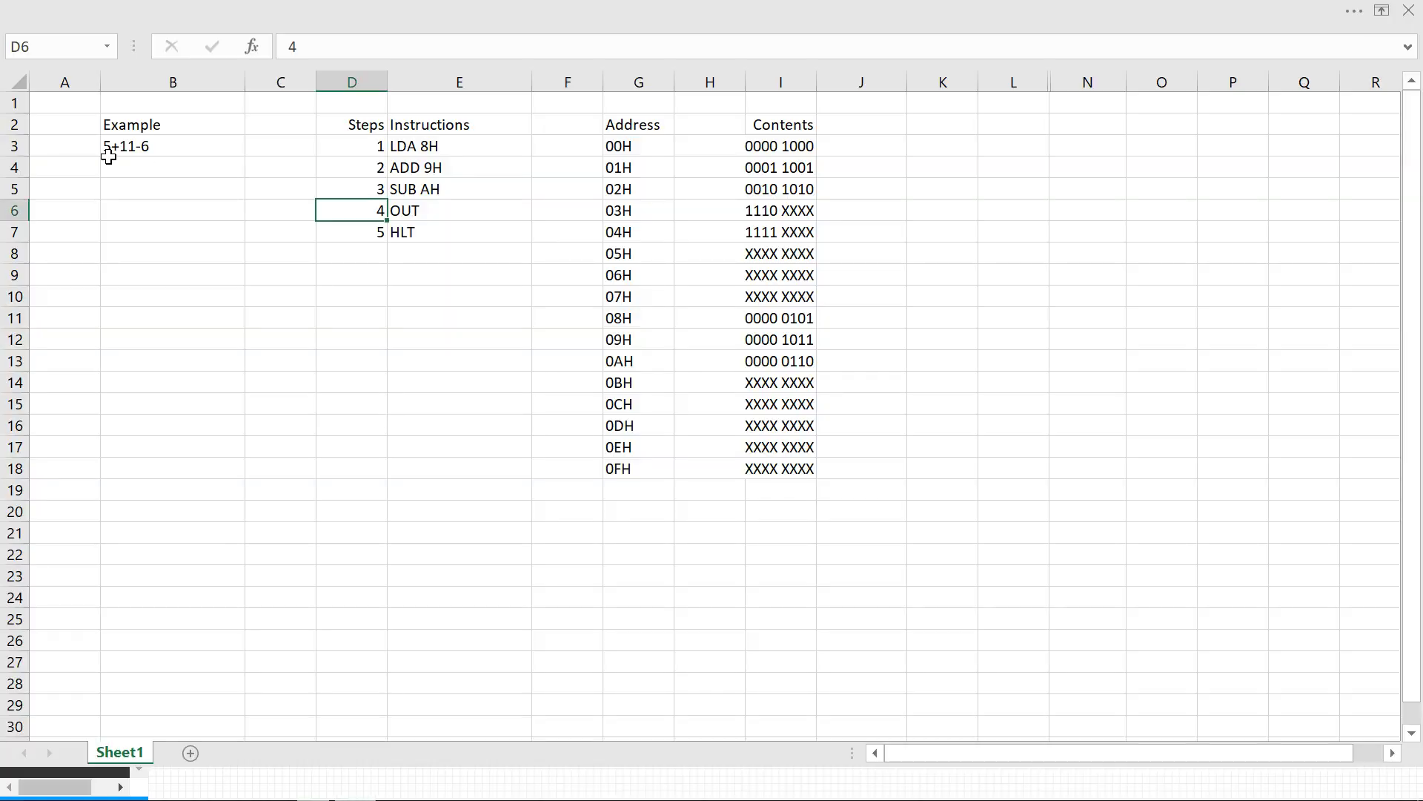
Step: Recheck the 5+11-6 example in cell B3, then go back to CircuitVerse
click(111, 148)
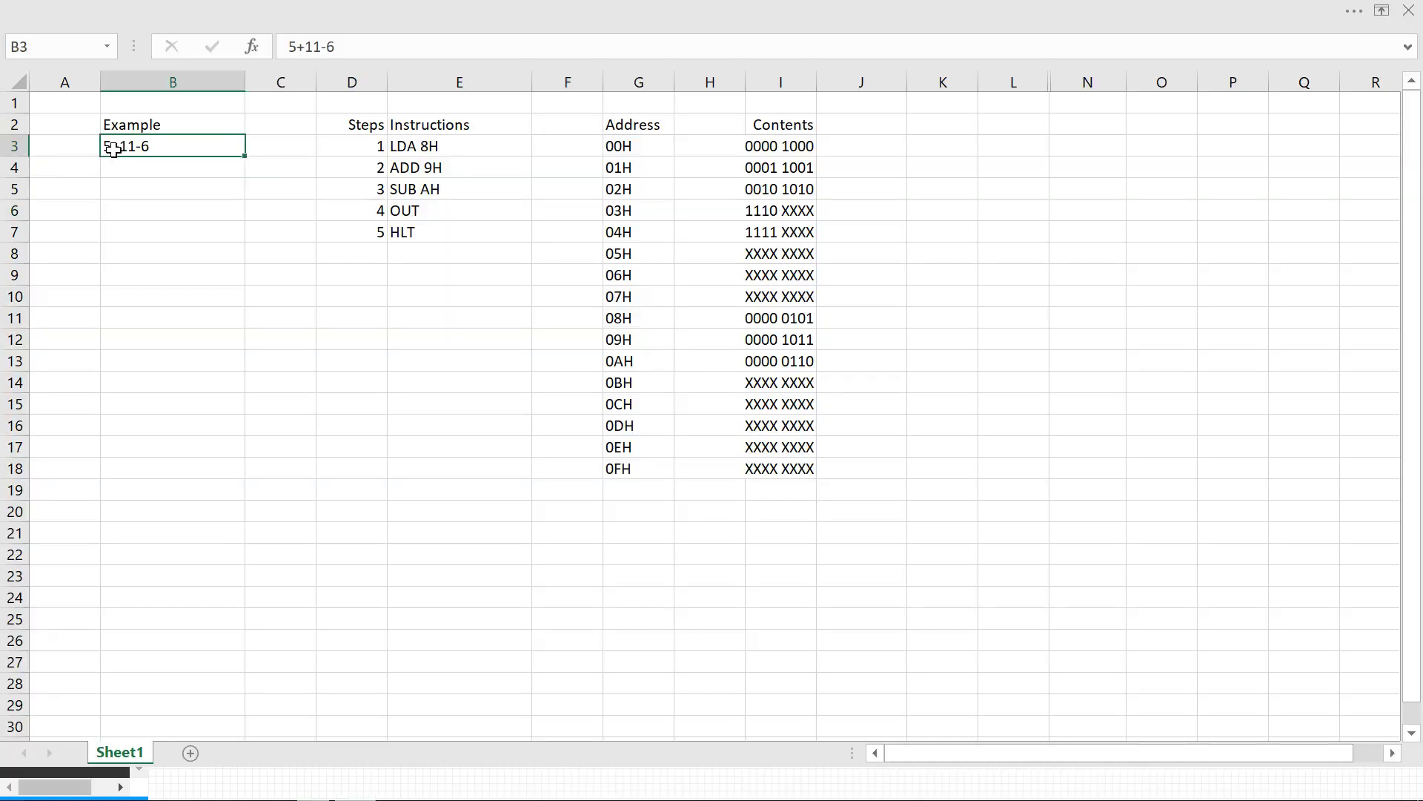
key(alt+Tab)
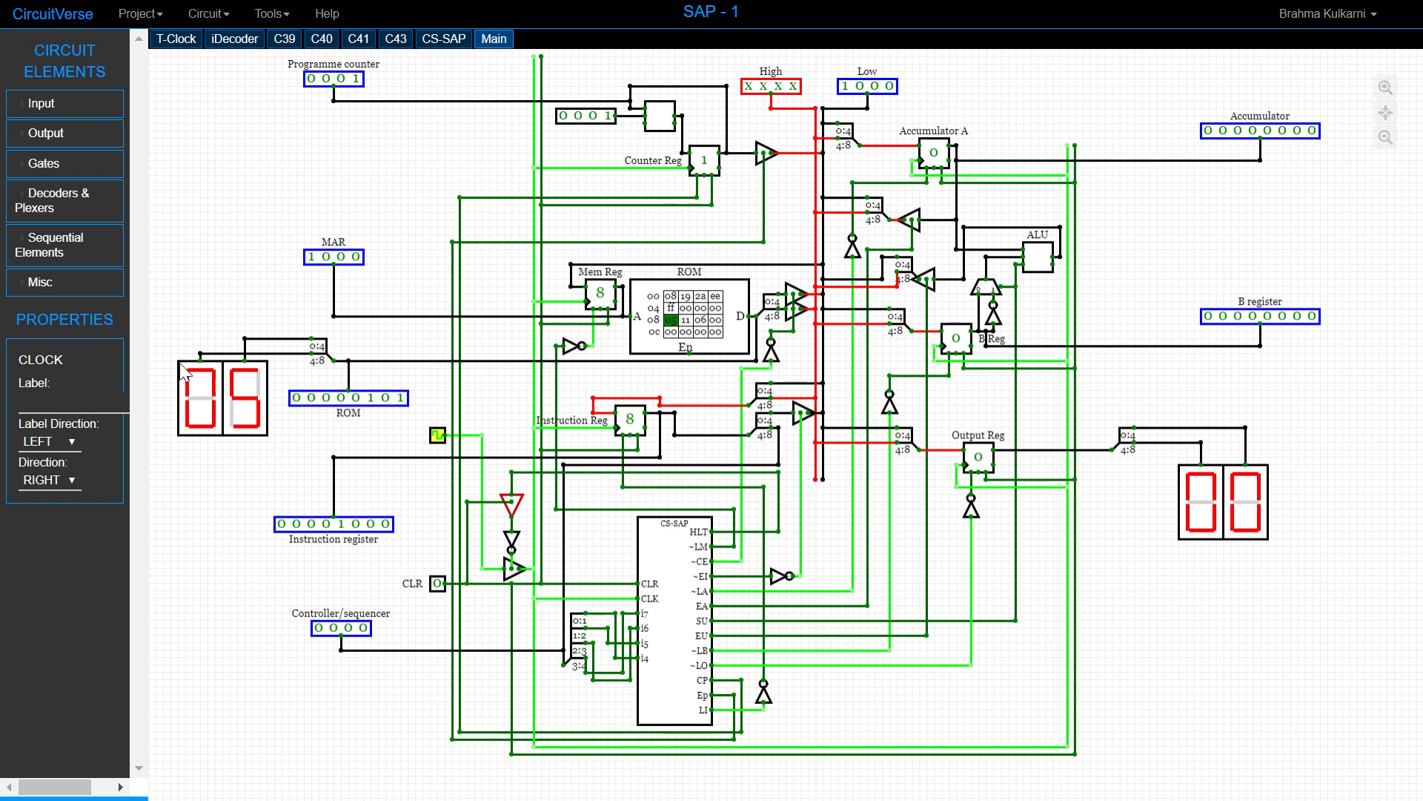
Step: Clock until Accumulator A holds 5, then on to MAR 0001 with ROM reading 19
click(438, 435)
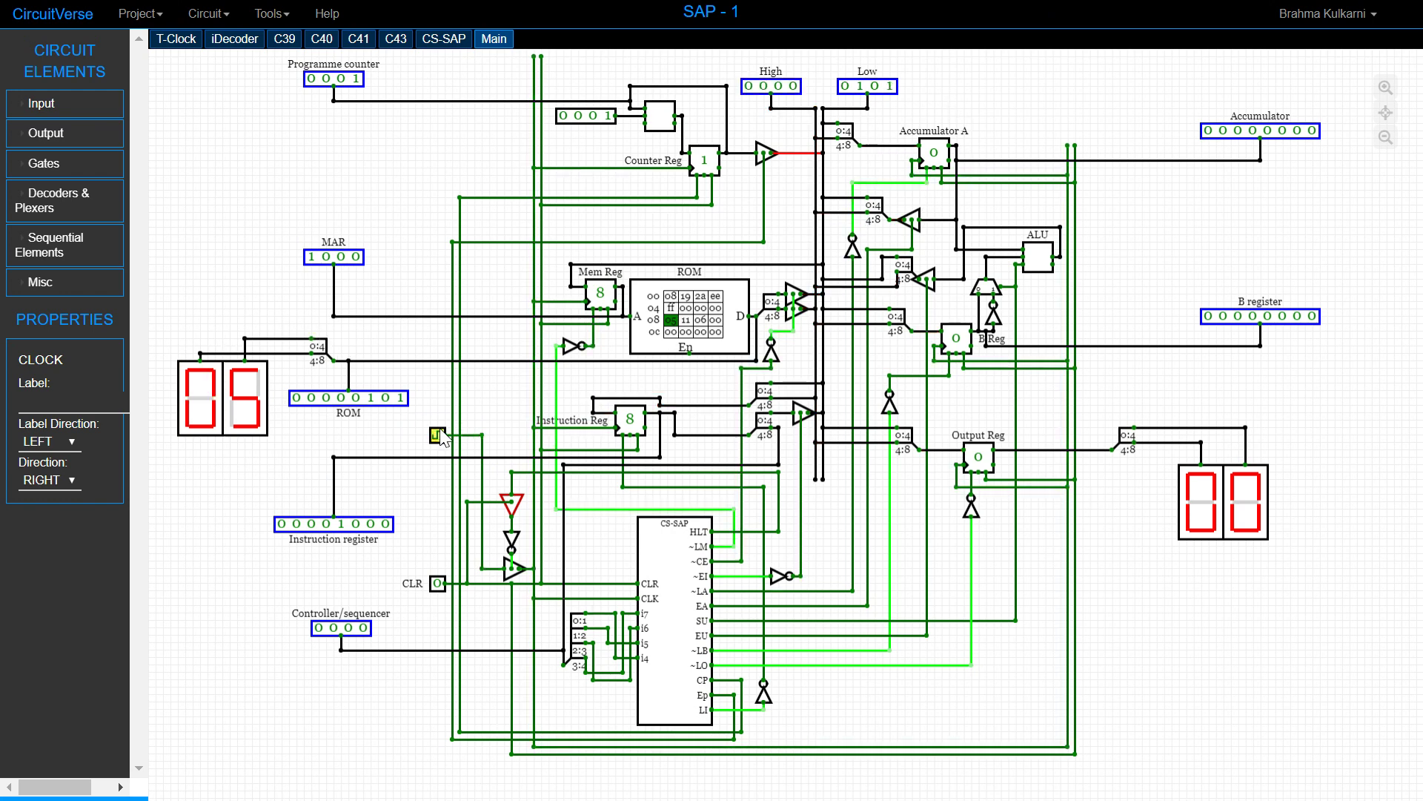
click(438, 435)
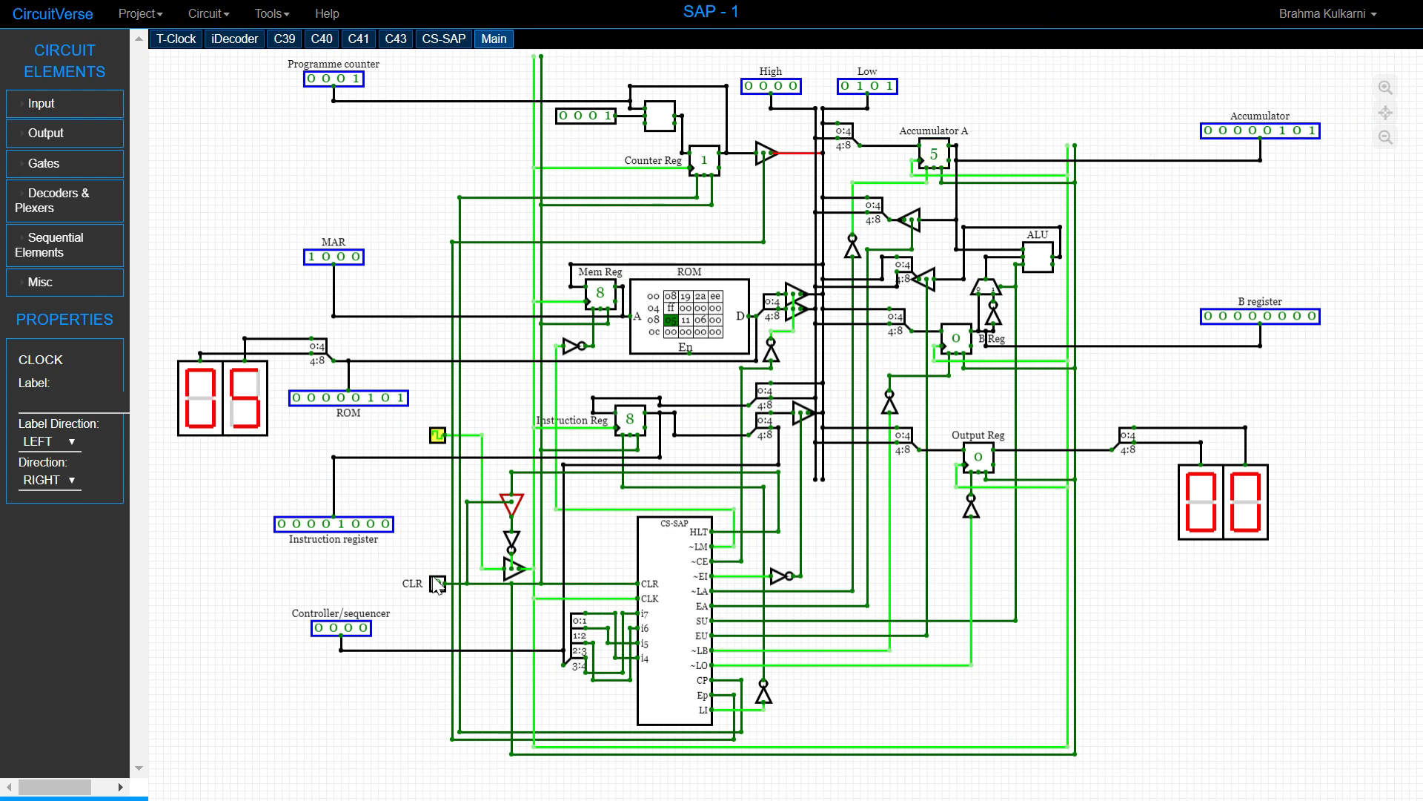
click(439, 436)
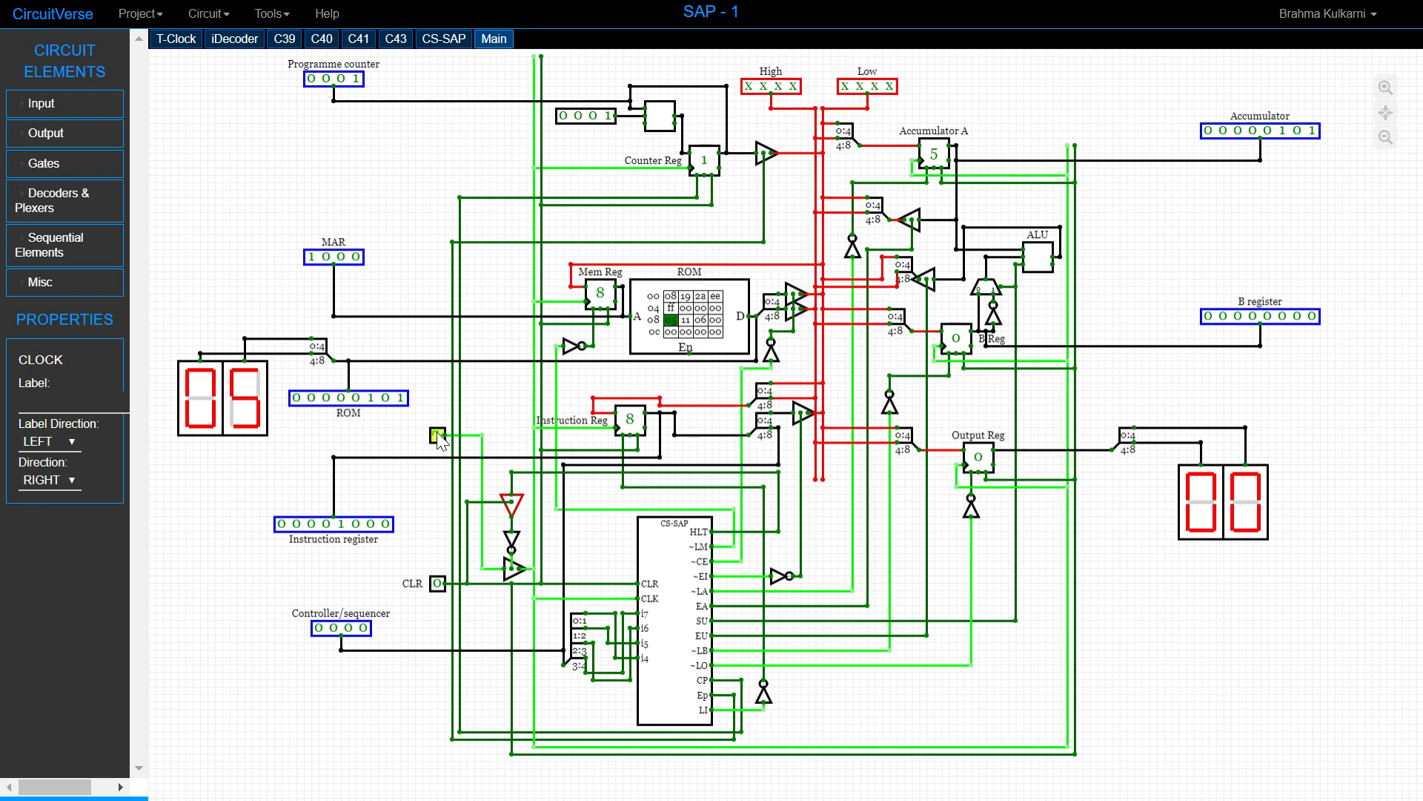
key(alt+Tab)
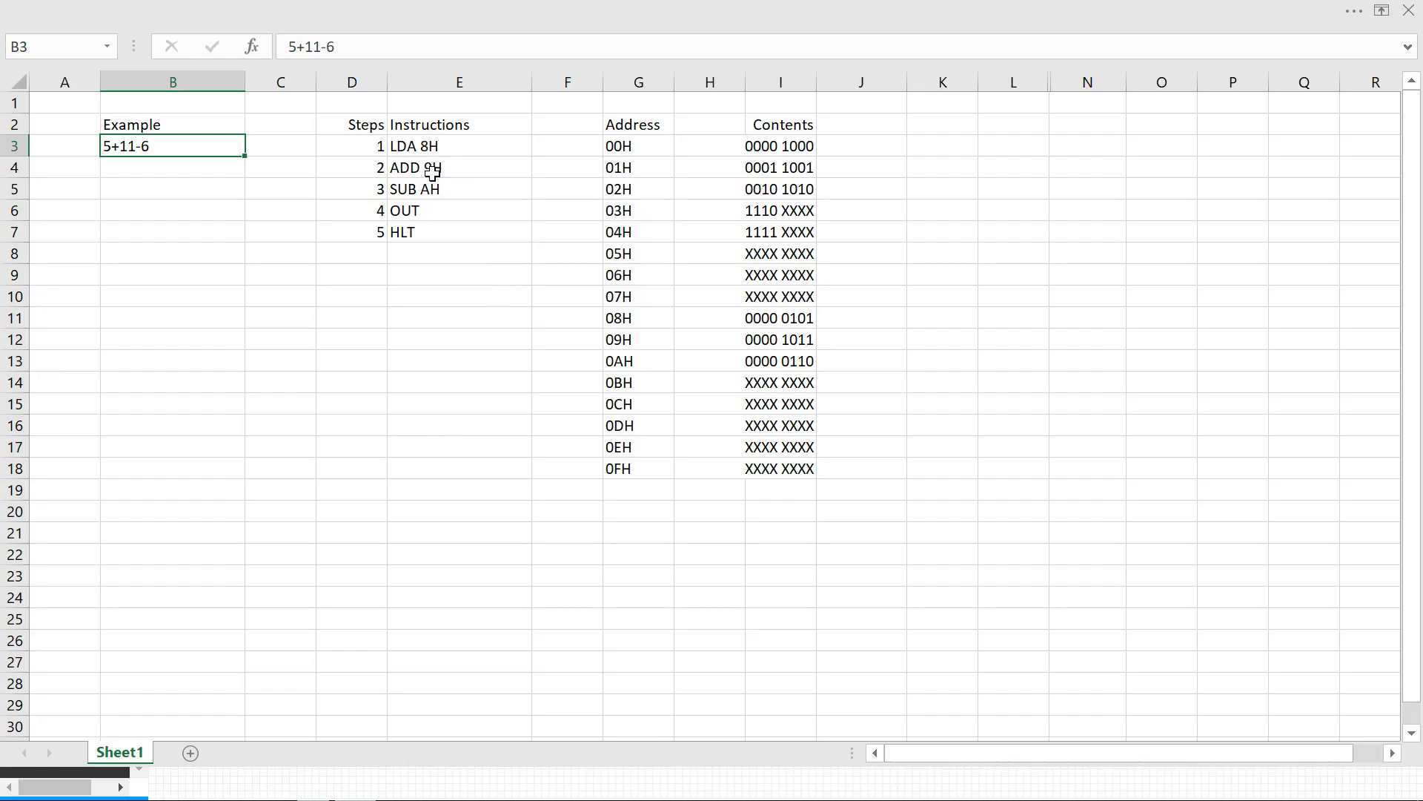
key(alt+Tab)
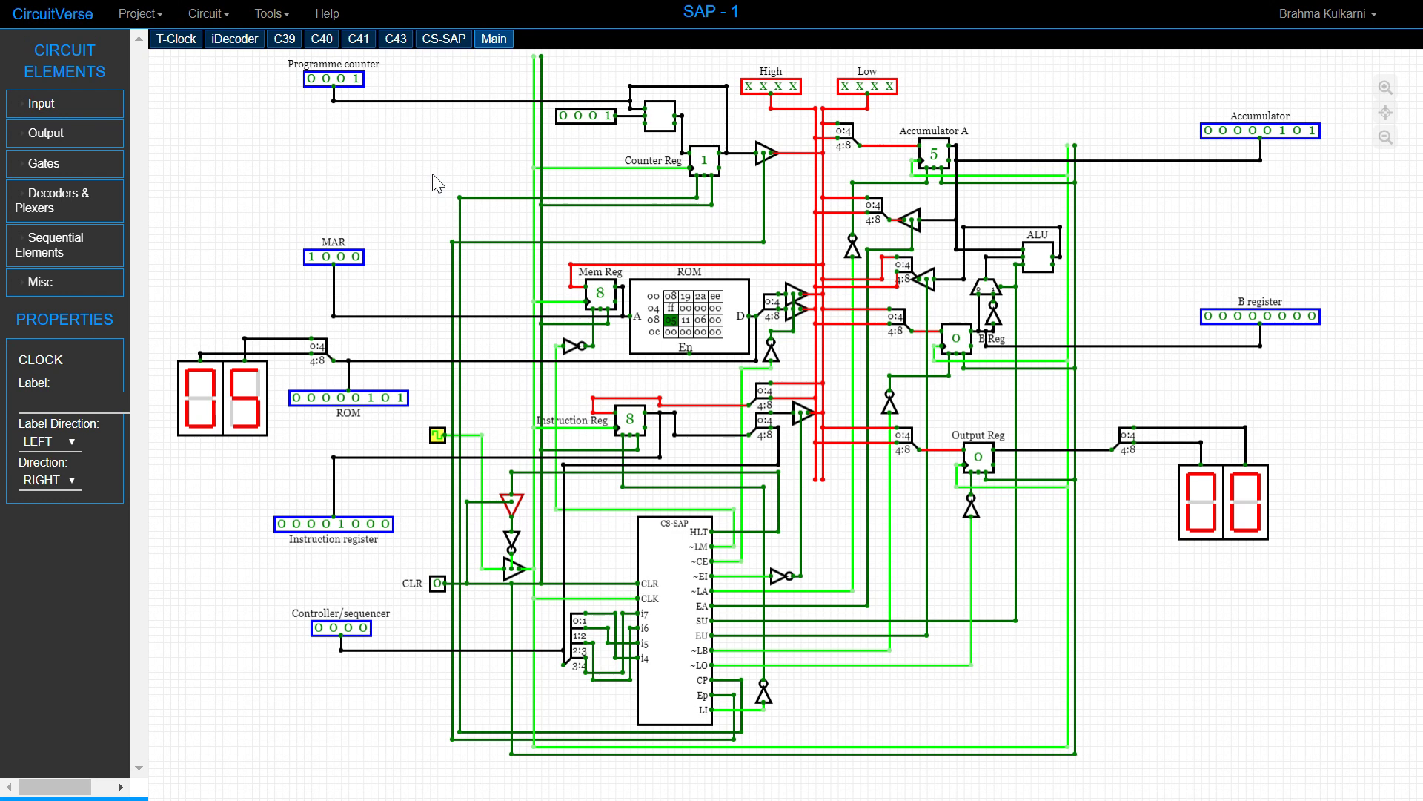
click(437, 435)
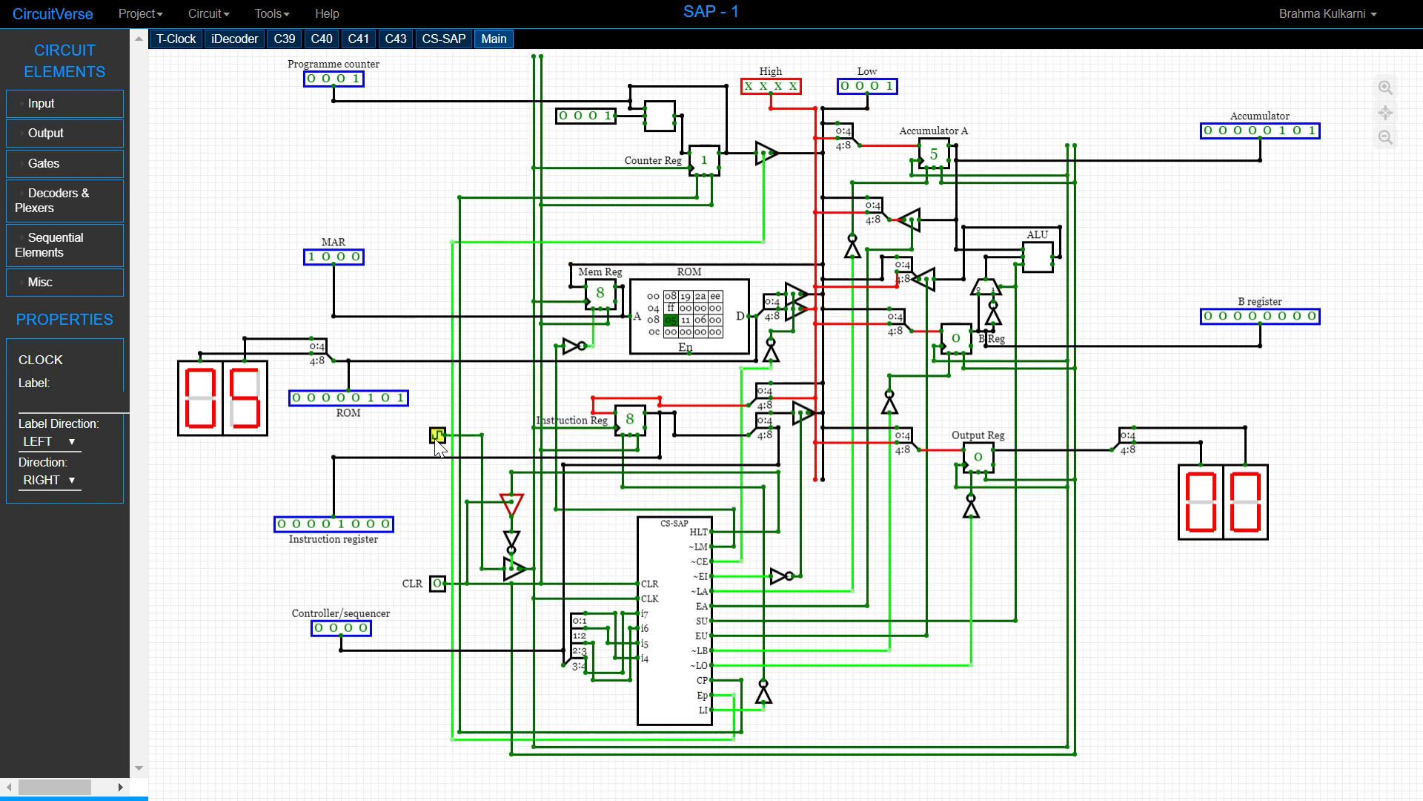
click(437, 436)
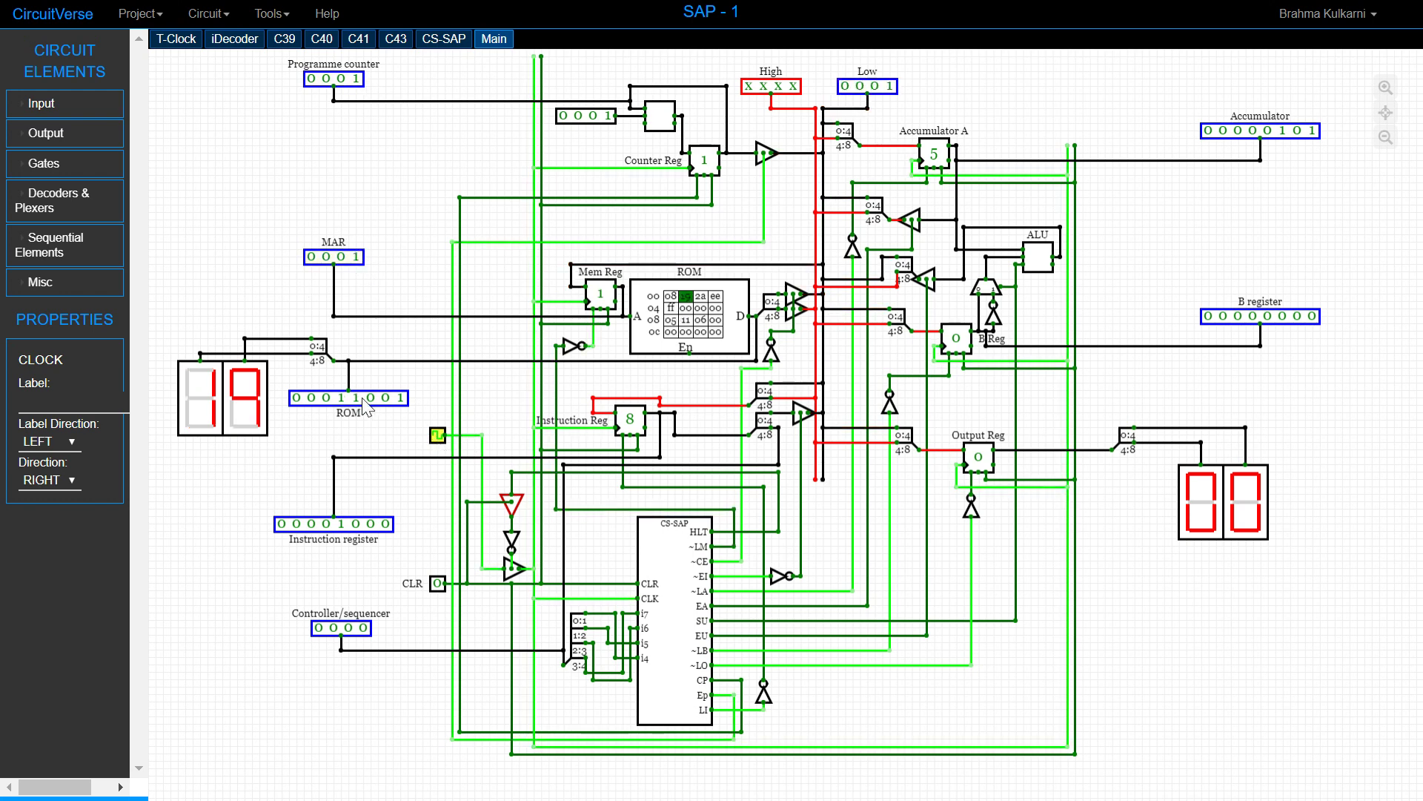
Step: Clock three times to fetch ADD 9H (19) and load address 1001 into the MAR, then switch to Excel
click(437, 435)
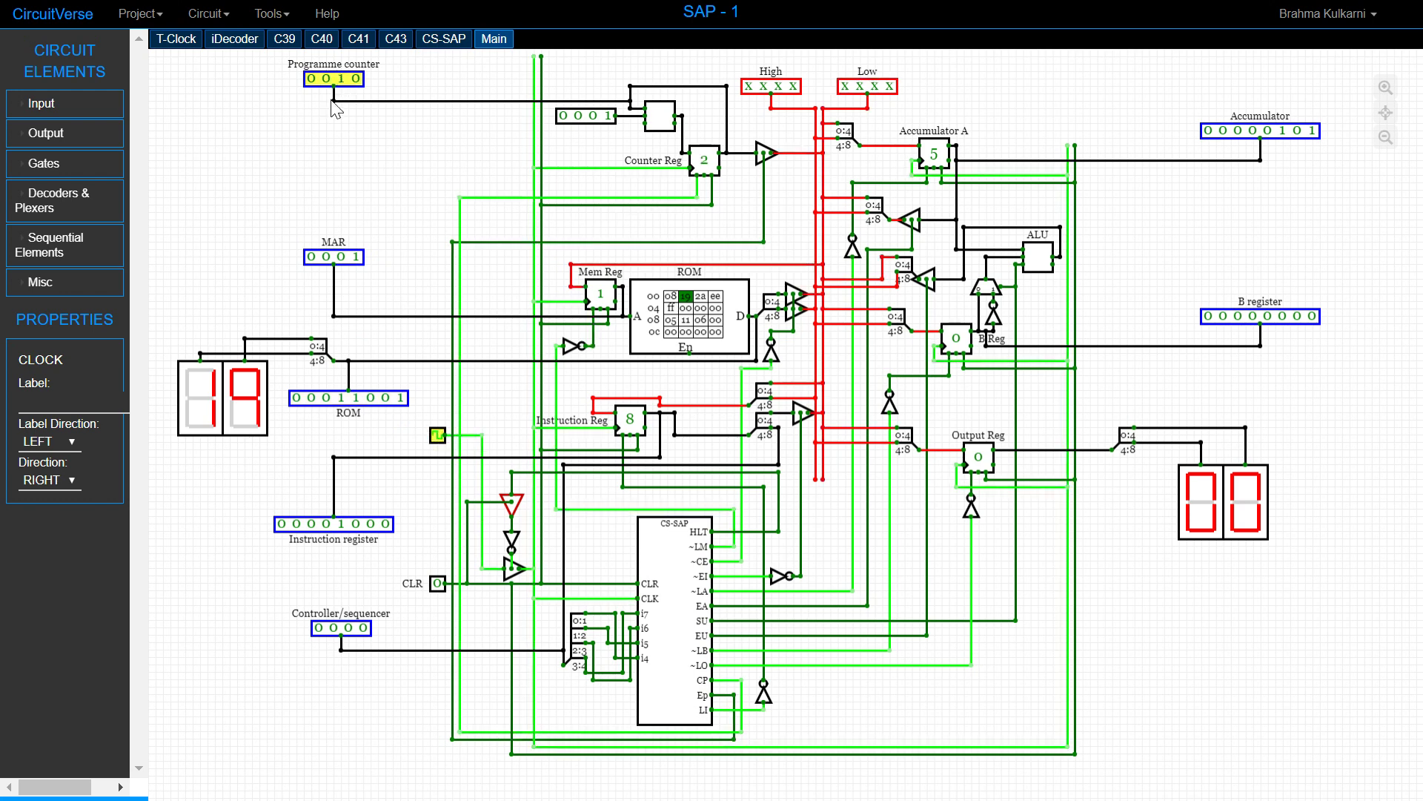
click(437, 435)
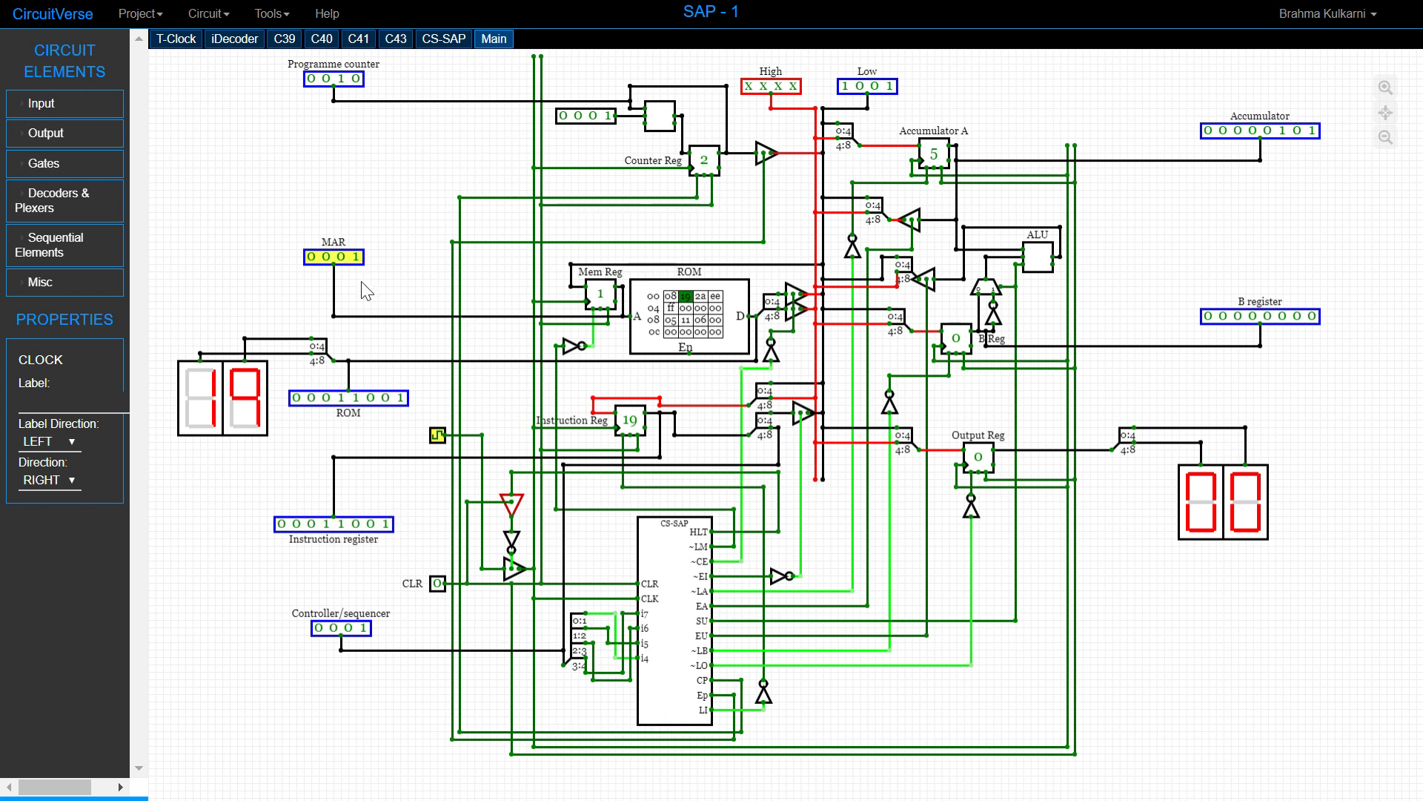
click(438, 436)
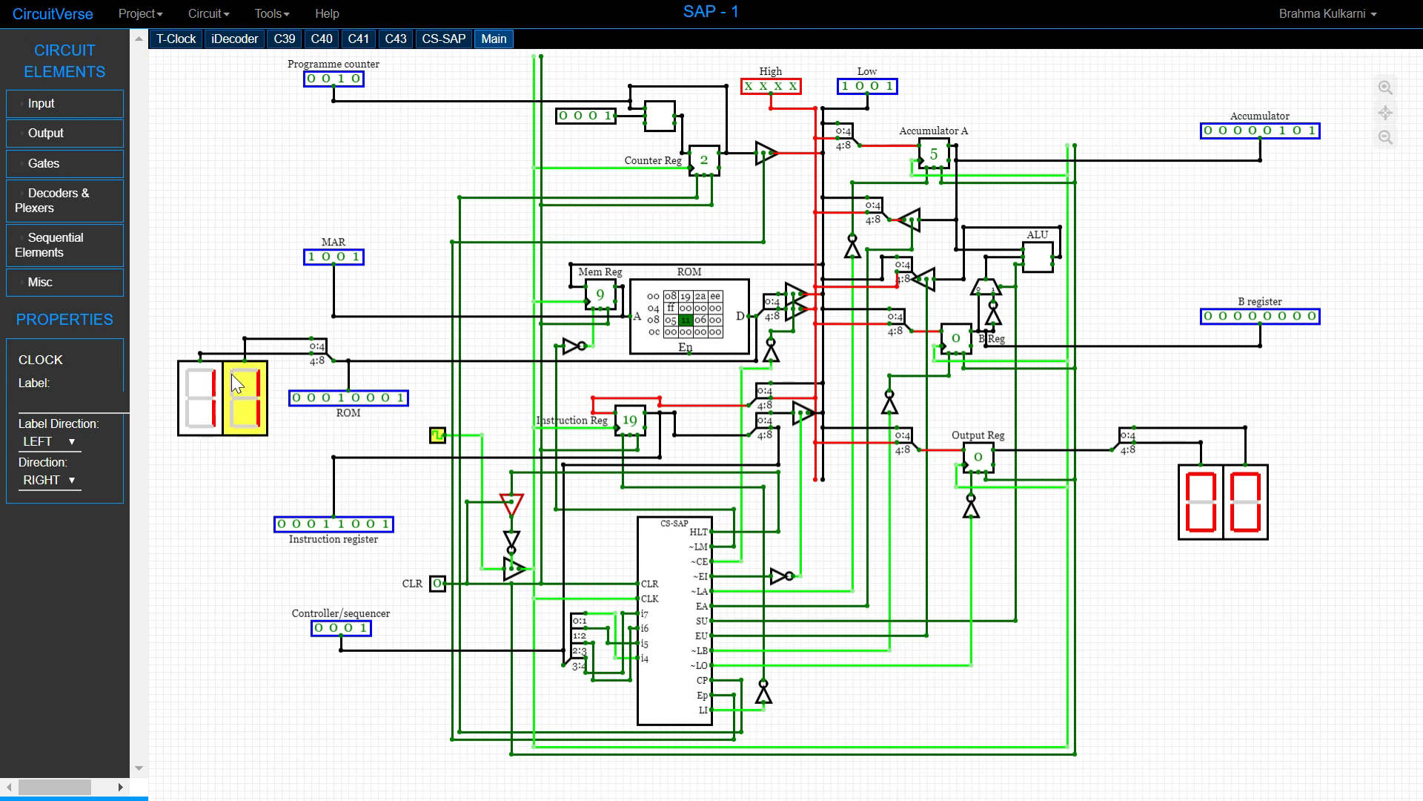
key(alt+Tab)
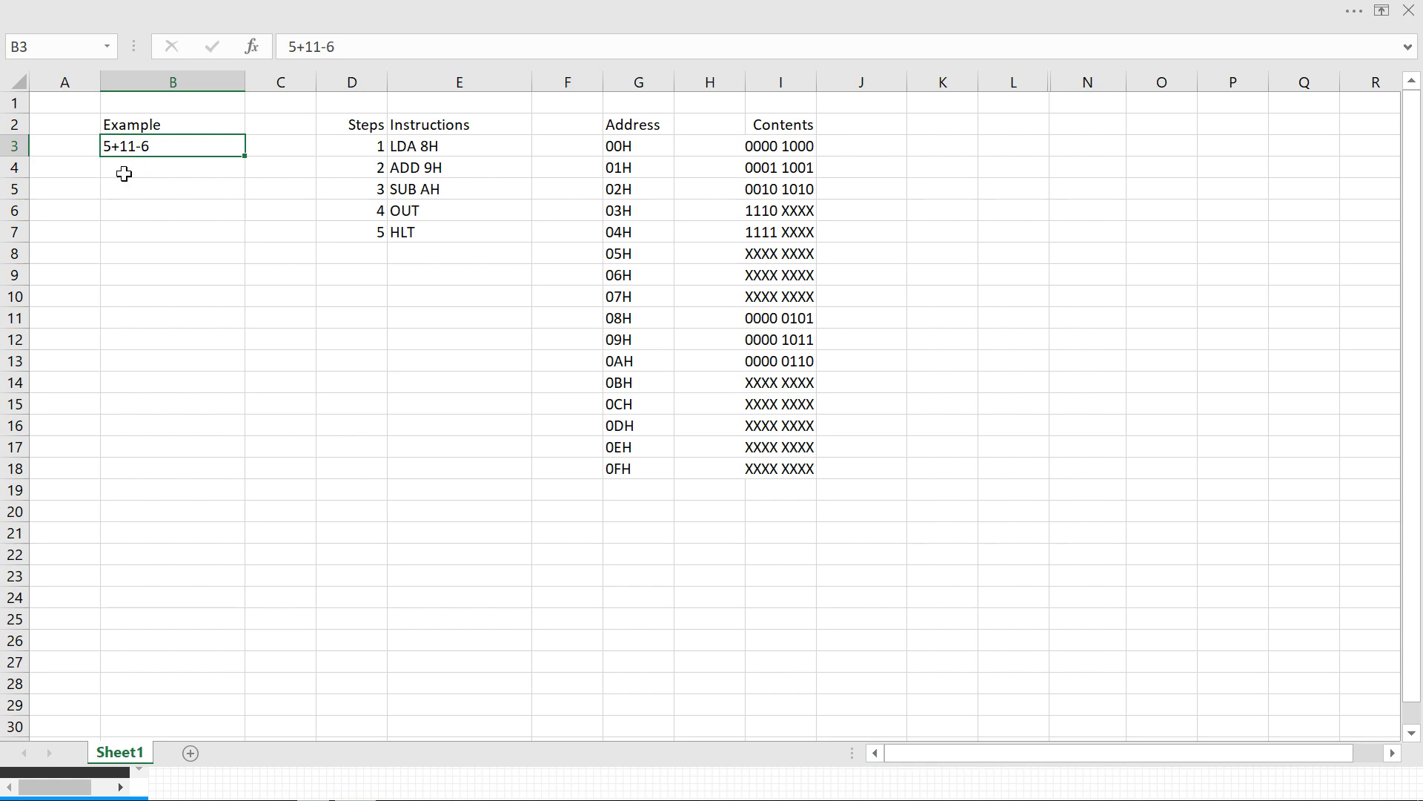
Step: Switch from the Excel listing back to the CircuitVerse SAP-1 circuit
key(alt+Tab)
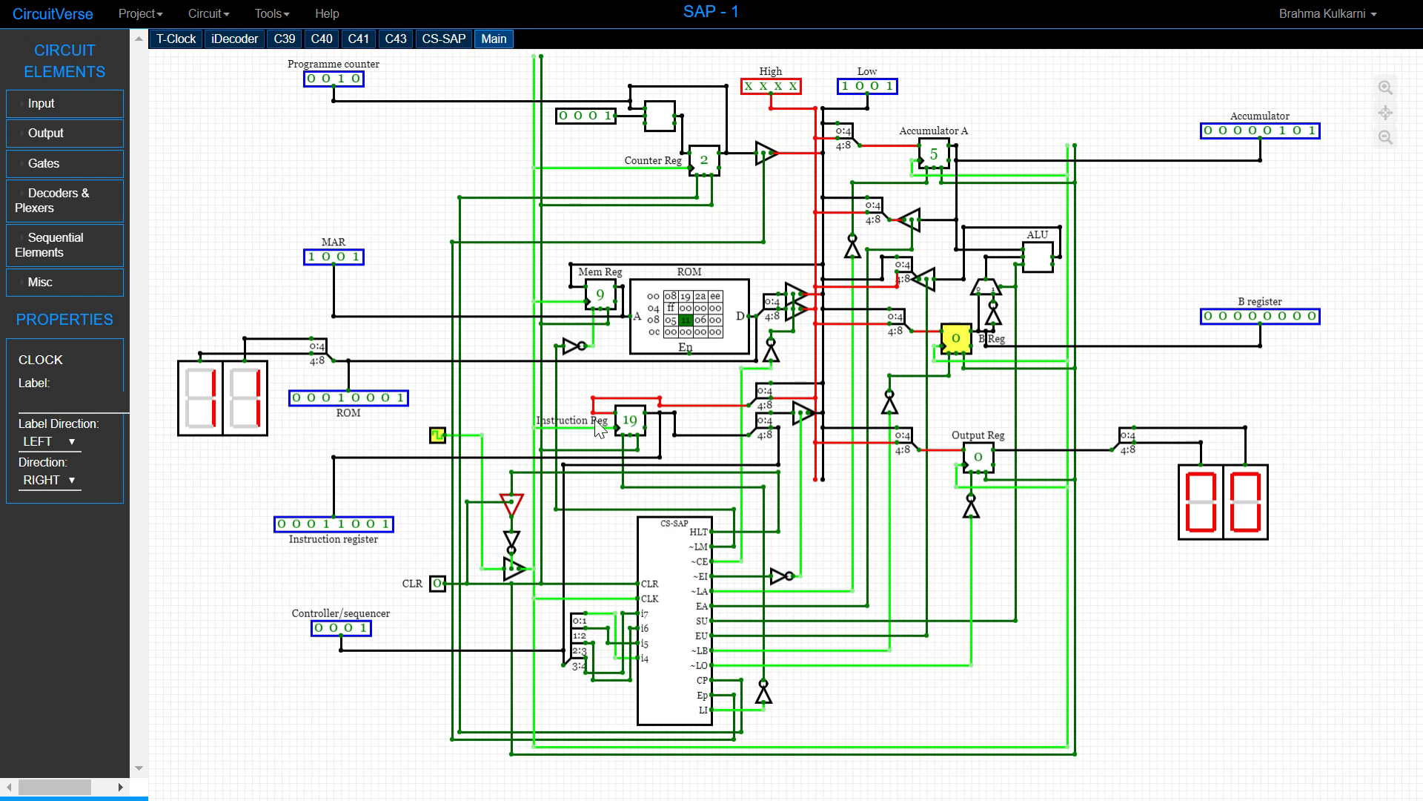
click(438, 437)
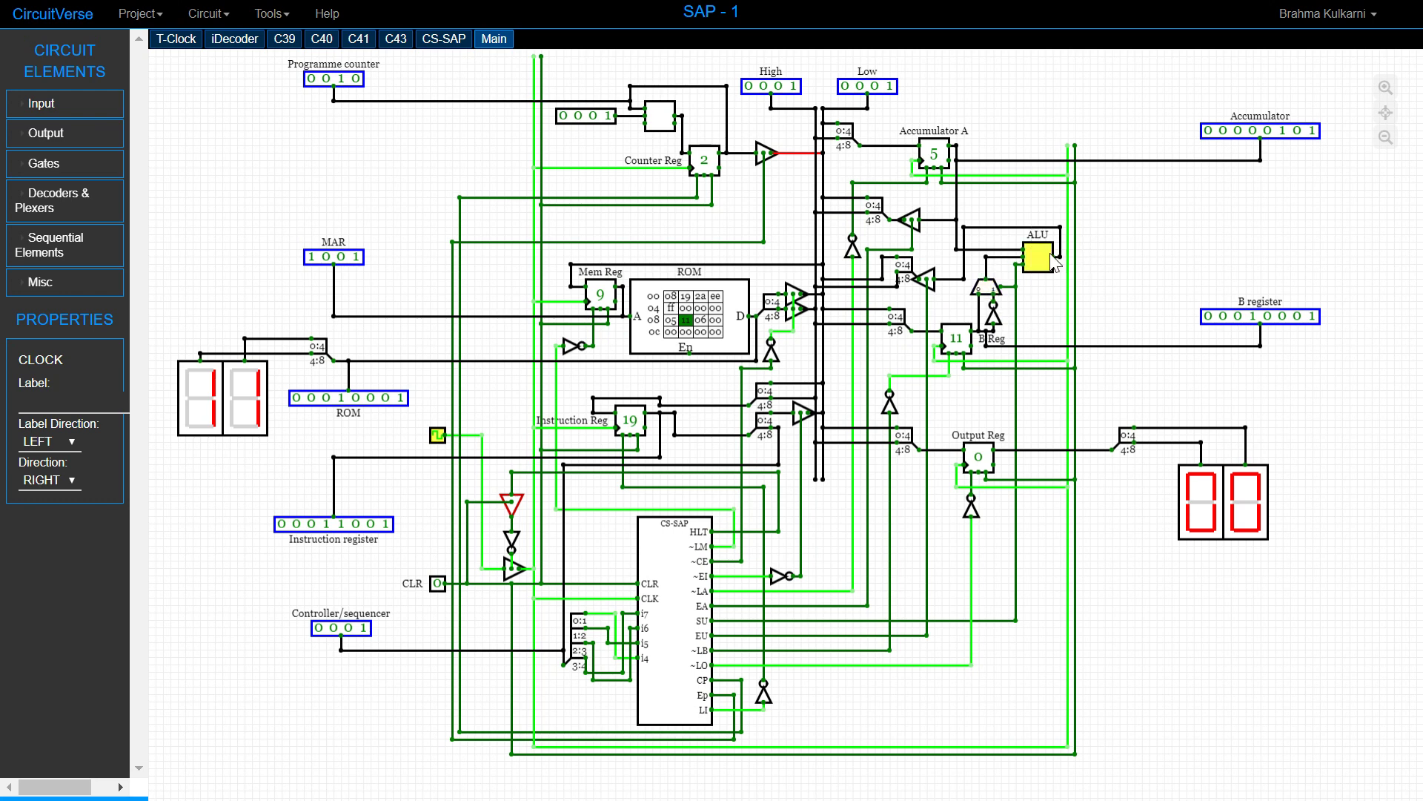
click(438, 436)
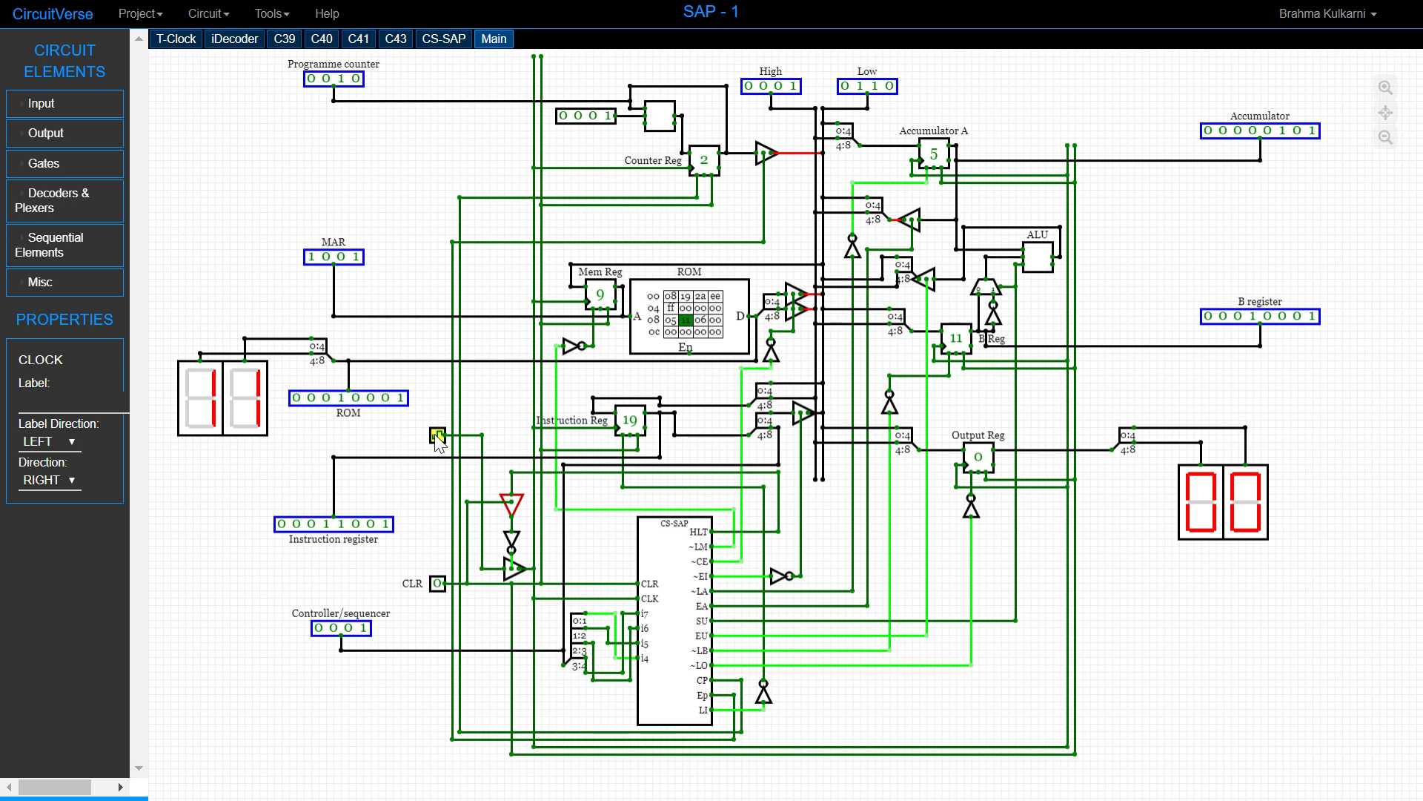
click(438, 436)
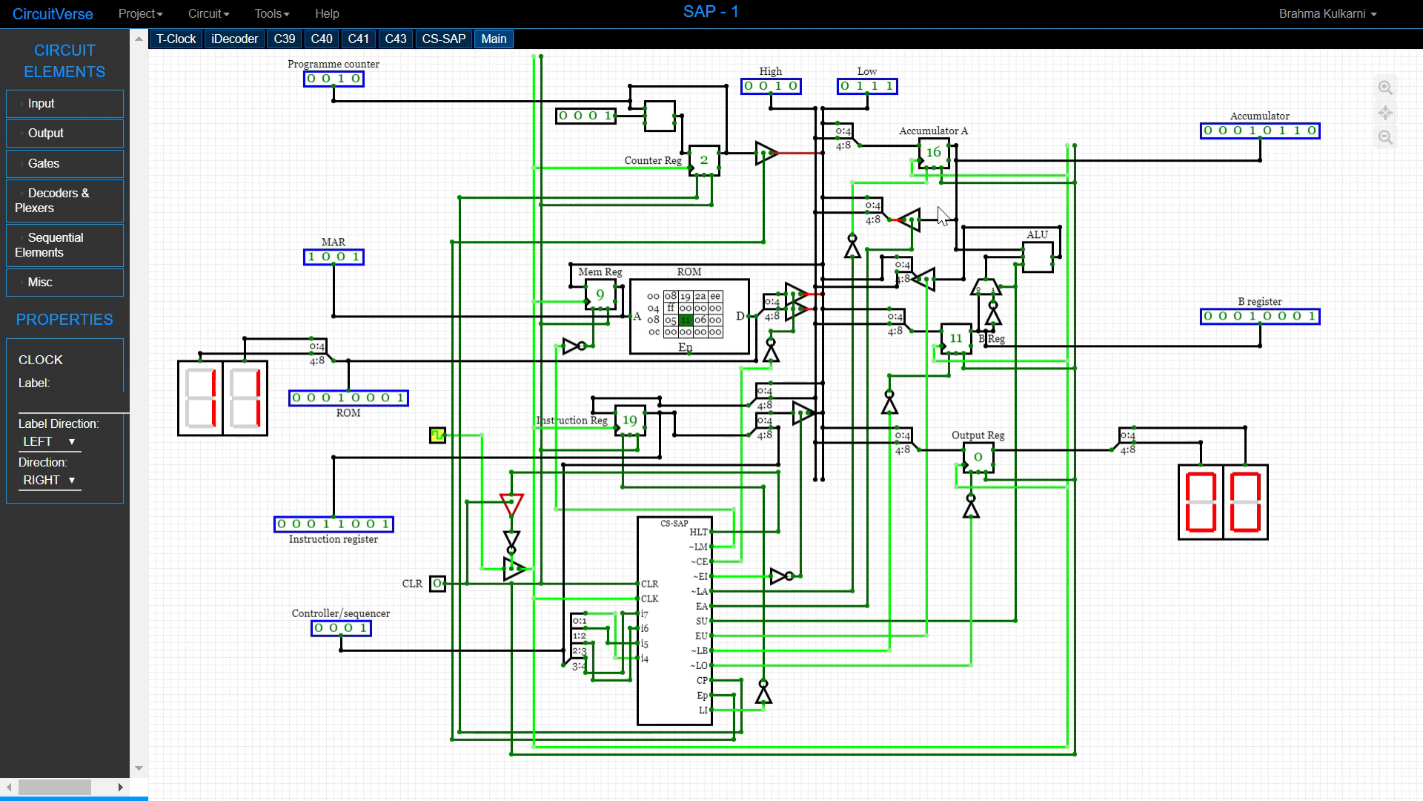
key(alt+Tab)
Step: Mark SUB AH in the Excel listing and run it, leaving B at 00000110 and accumulator at 10
click(443, 192)
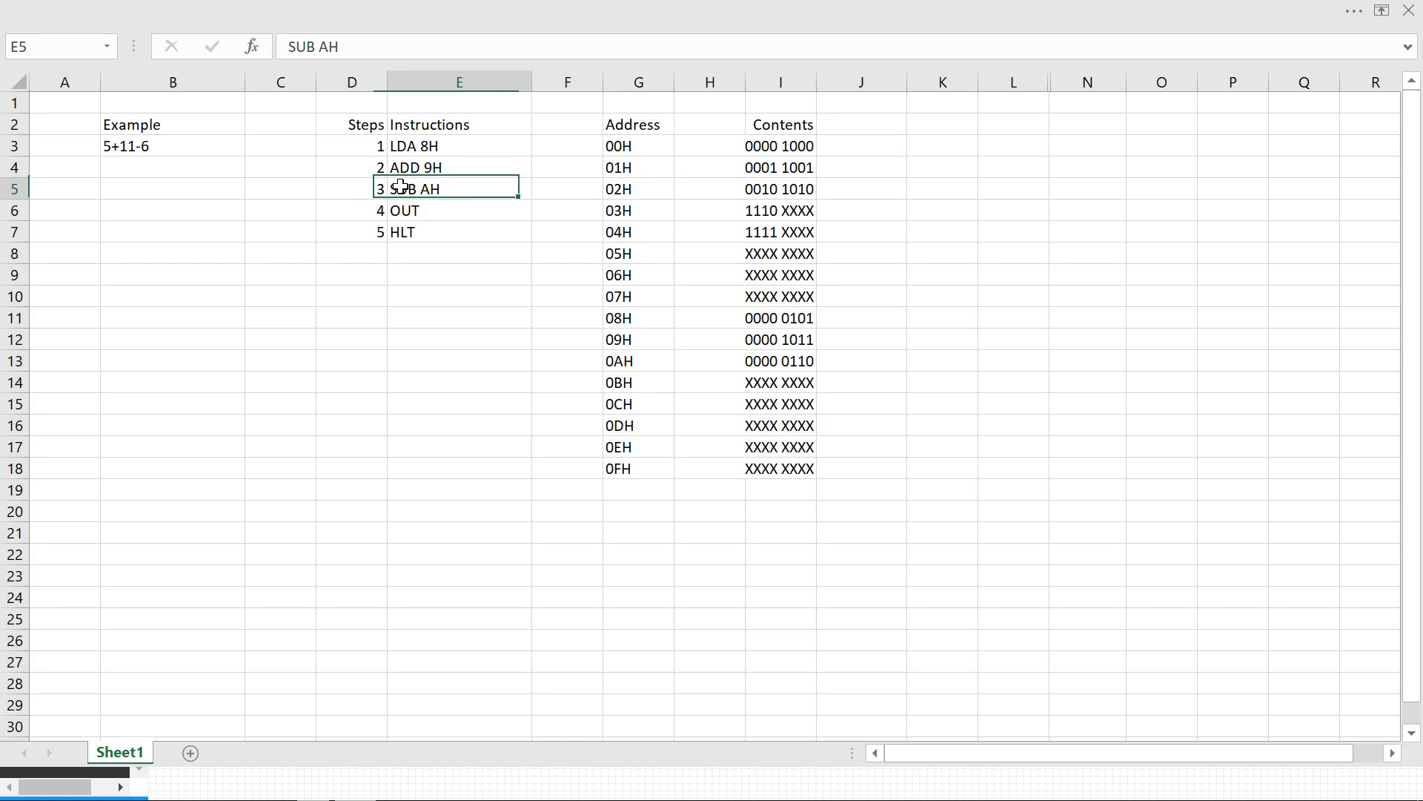
key(alt+Tab)
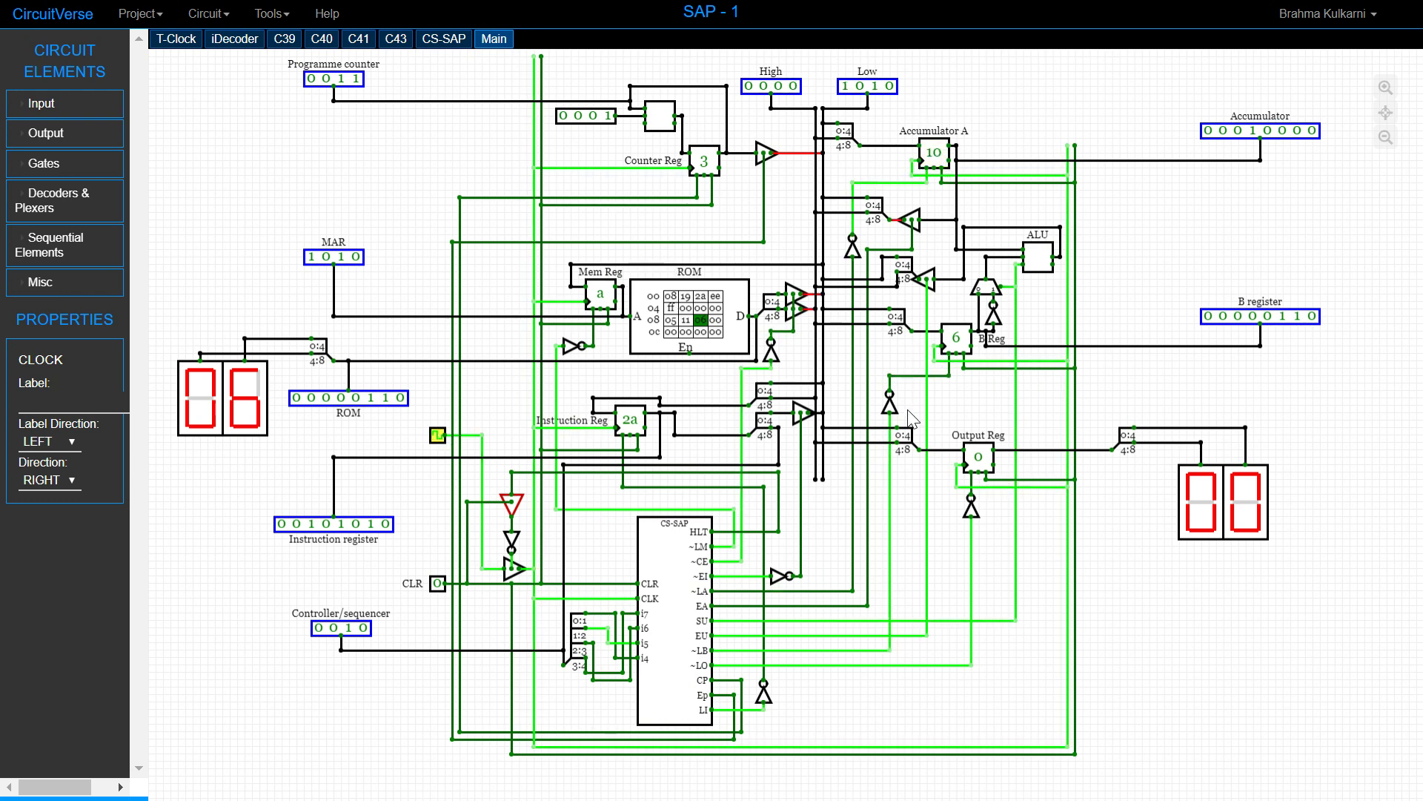
key(alt+Tab)
Step: Mark the OUT step in Excel, then clock the SAP-1 through fetching OUT from address 3
click(438, 214)
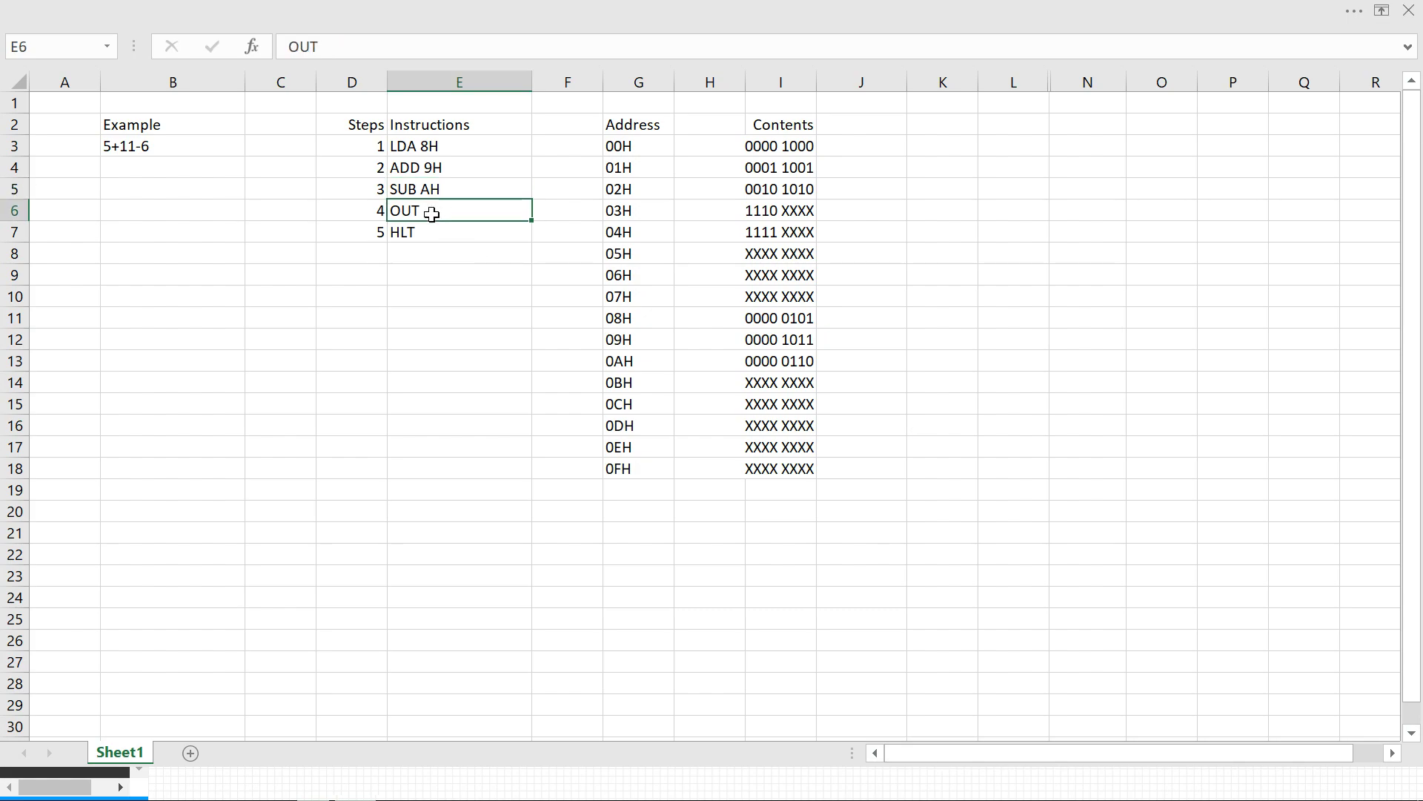
key(alt+Tab)
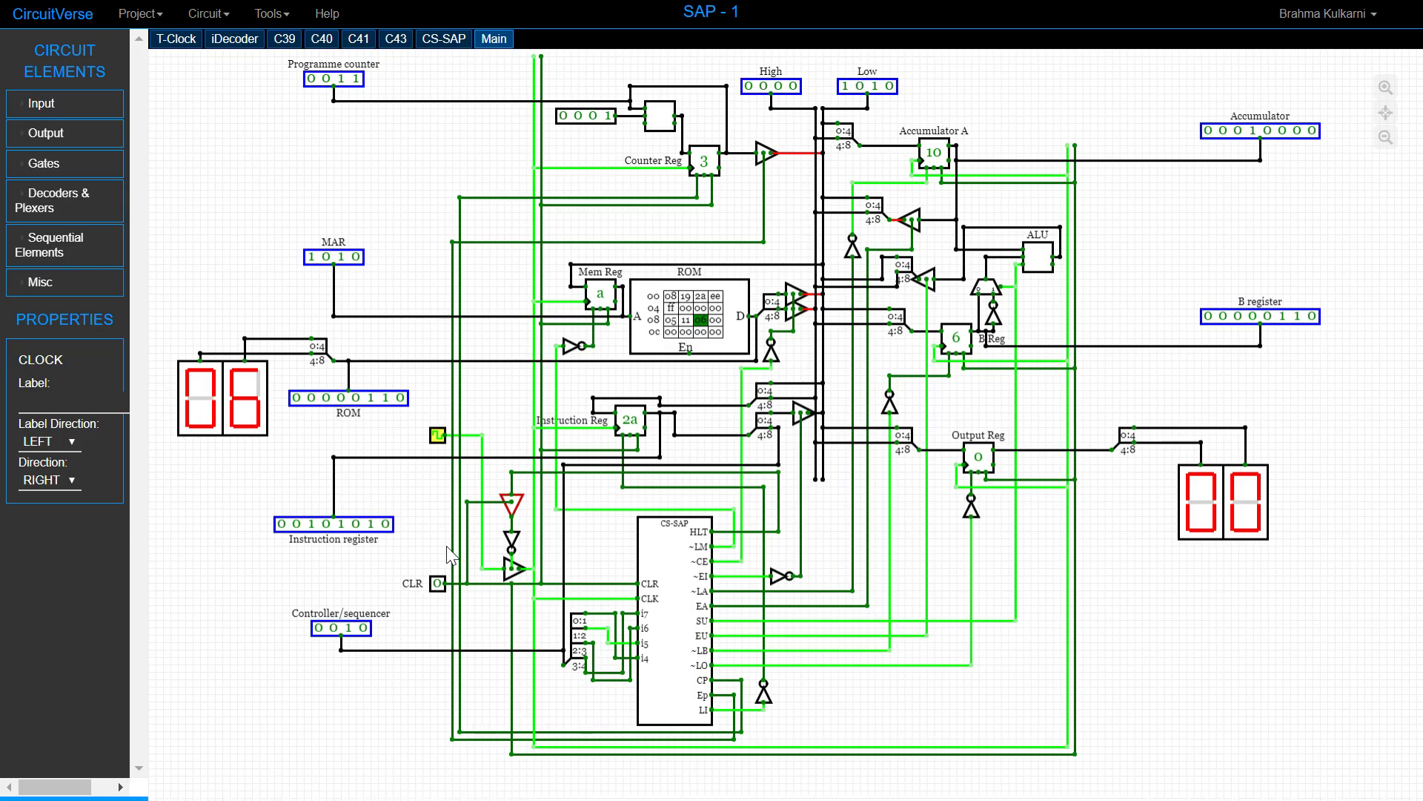
click(438, 435)
click(438, 436)
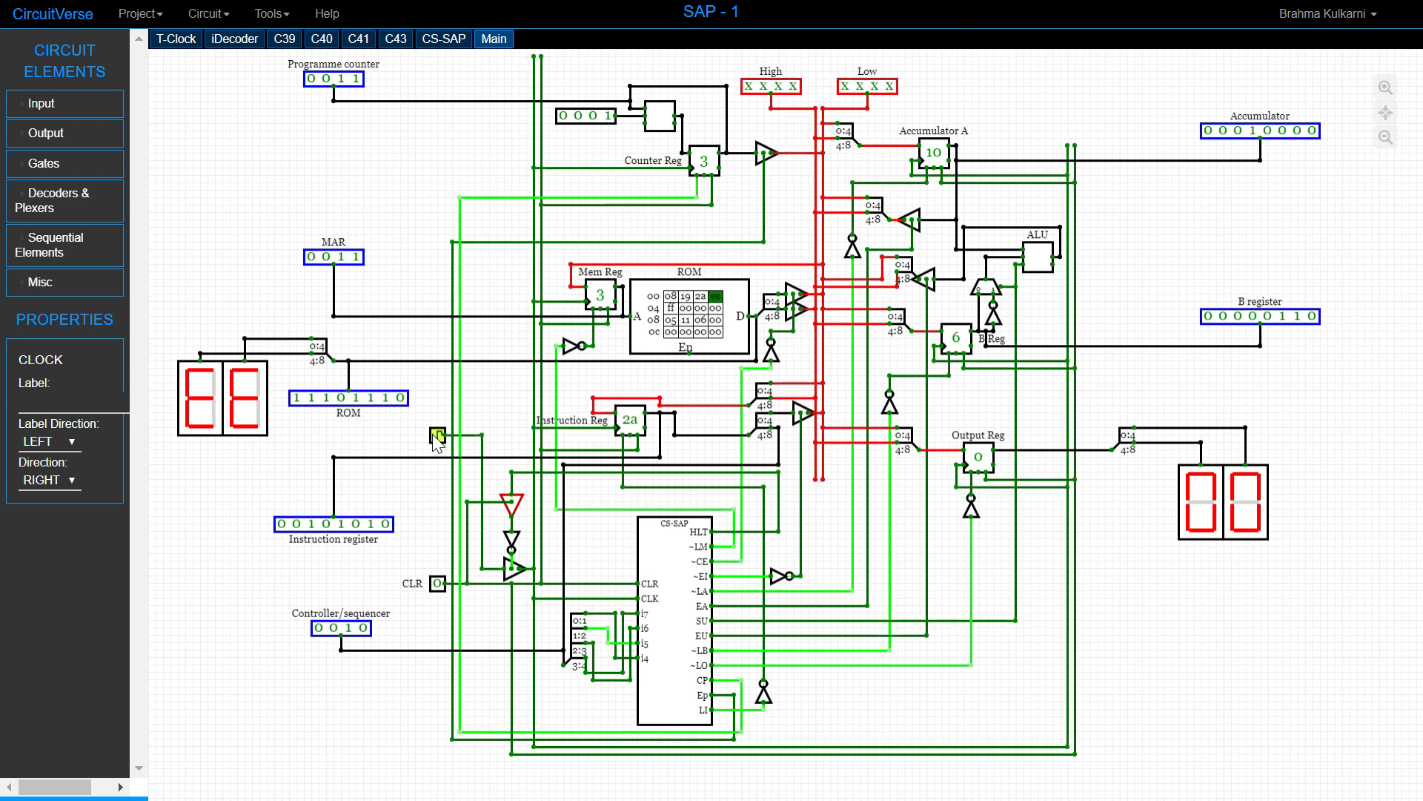
click(437, 435)
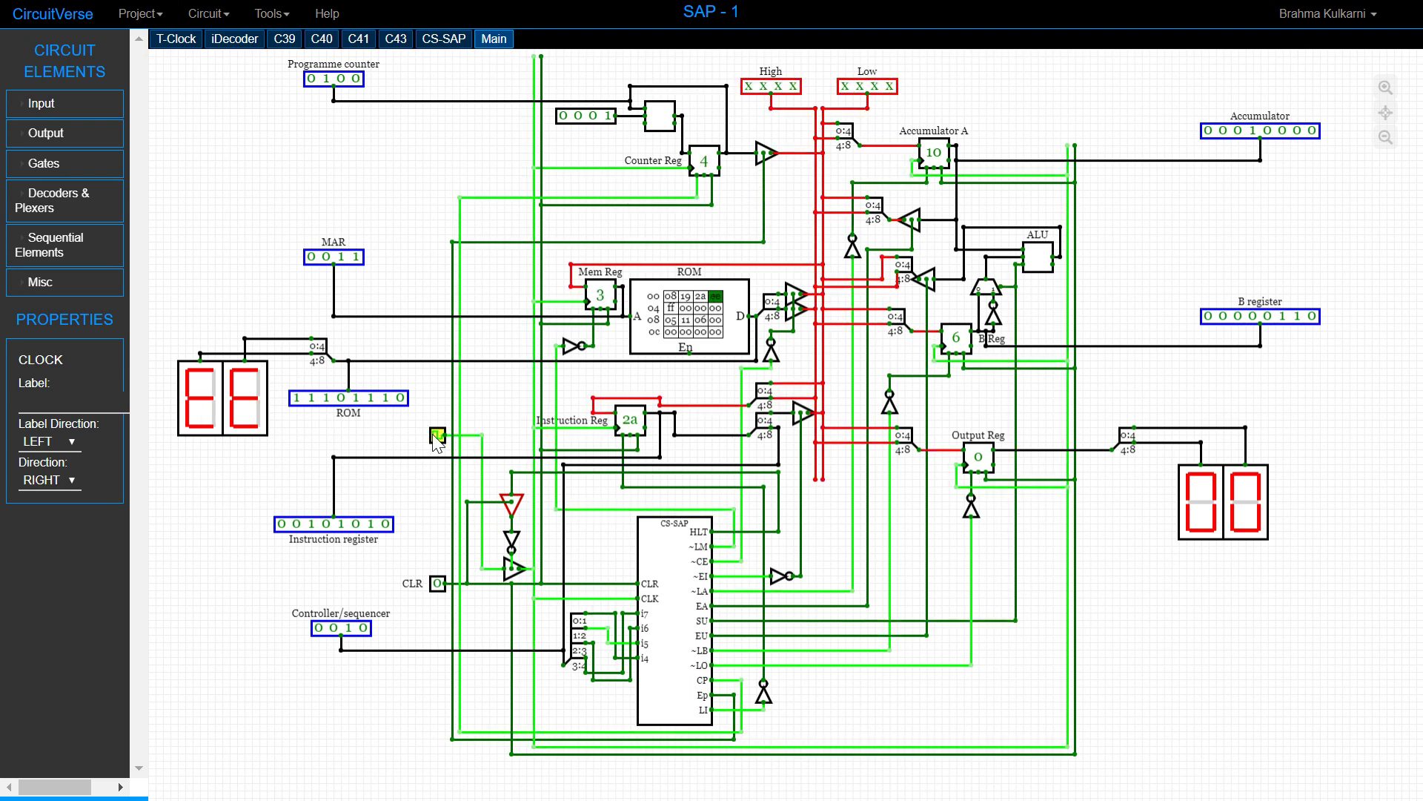
click(437, 435)
click(438, 435)
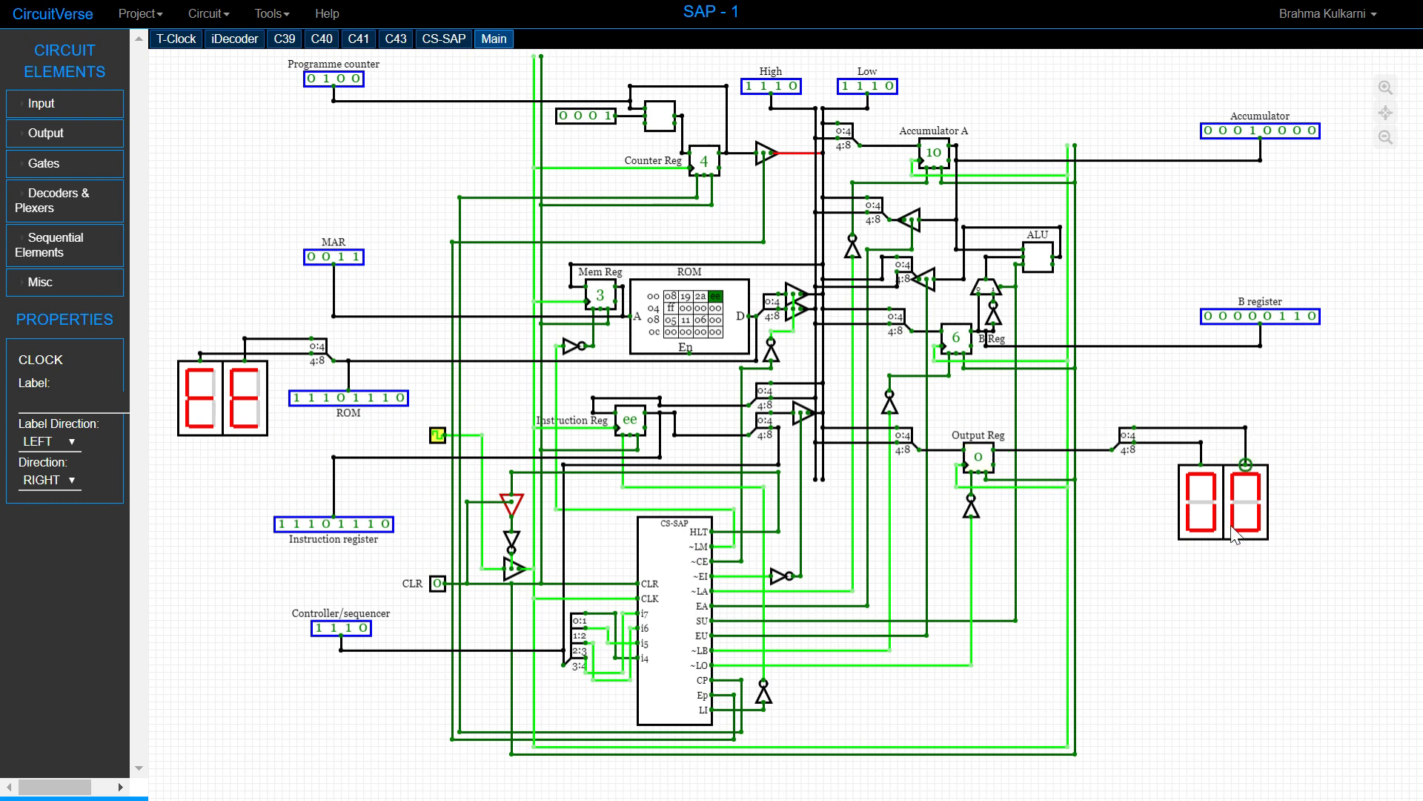
Step: Clock 10 into the output register so the display shows 10, then return to Excel
click(438, 435)
click(437, 435)
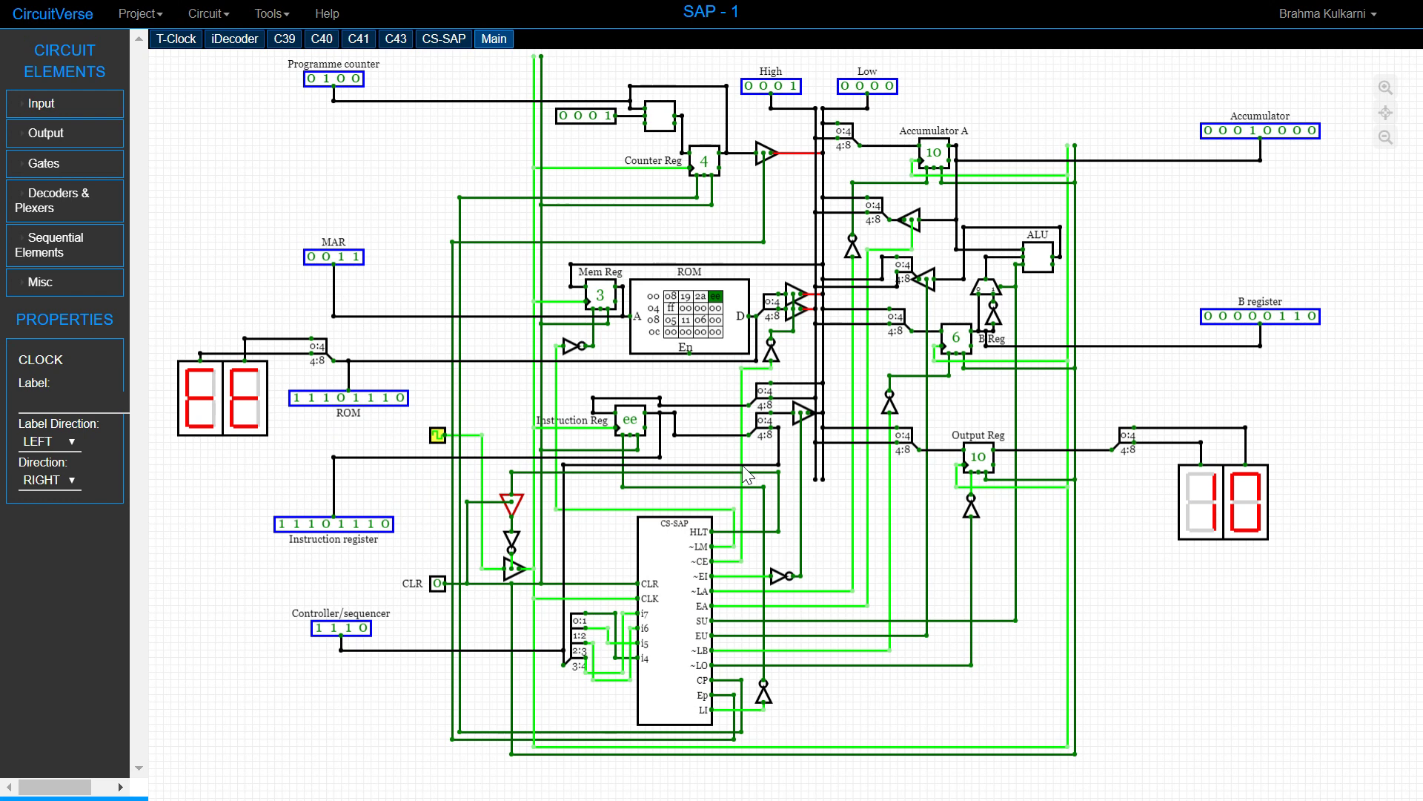
click(438, 436)
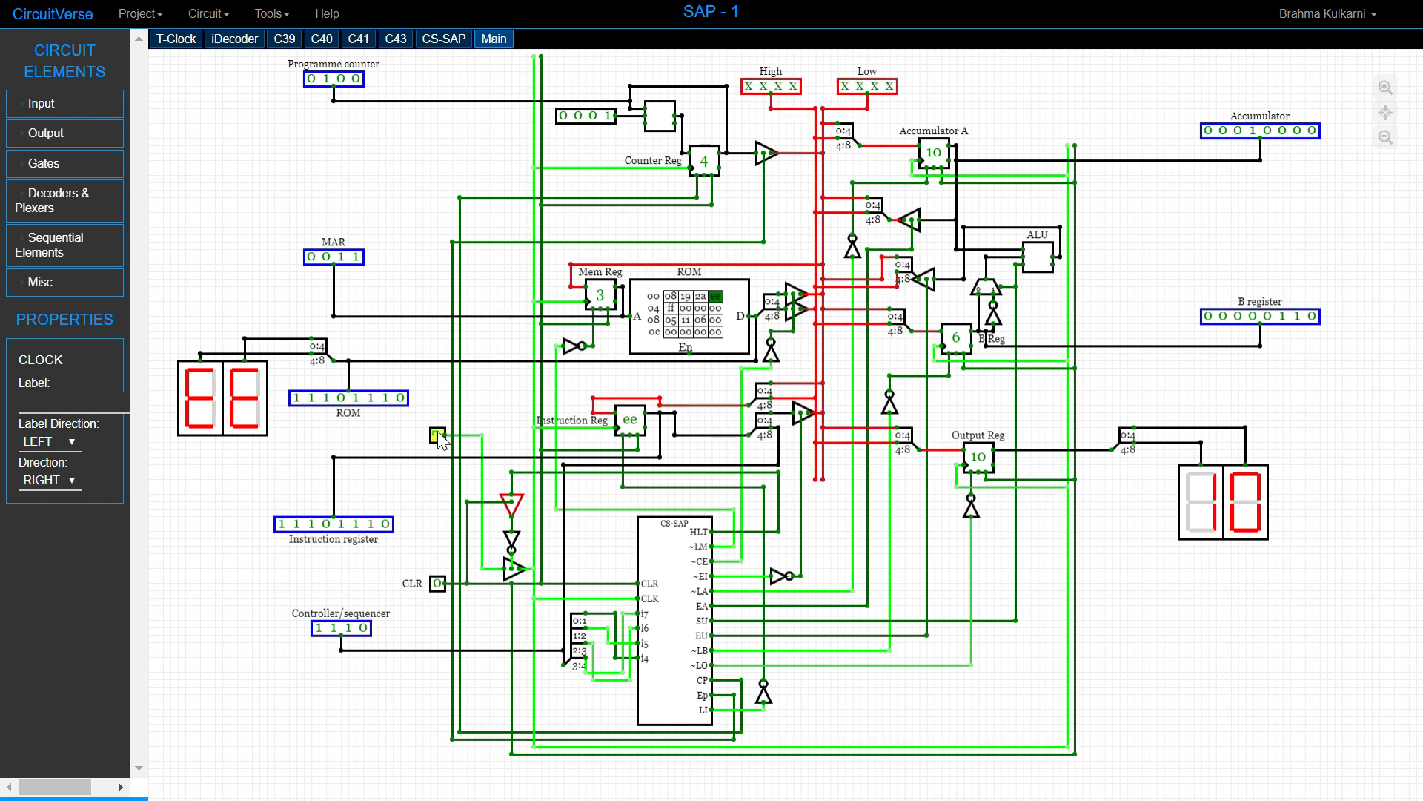
key(alt+Tab)
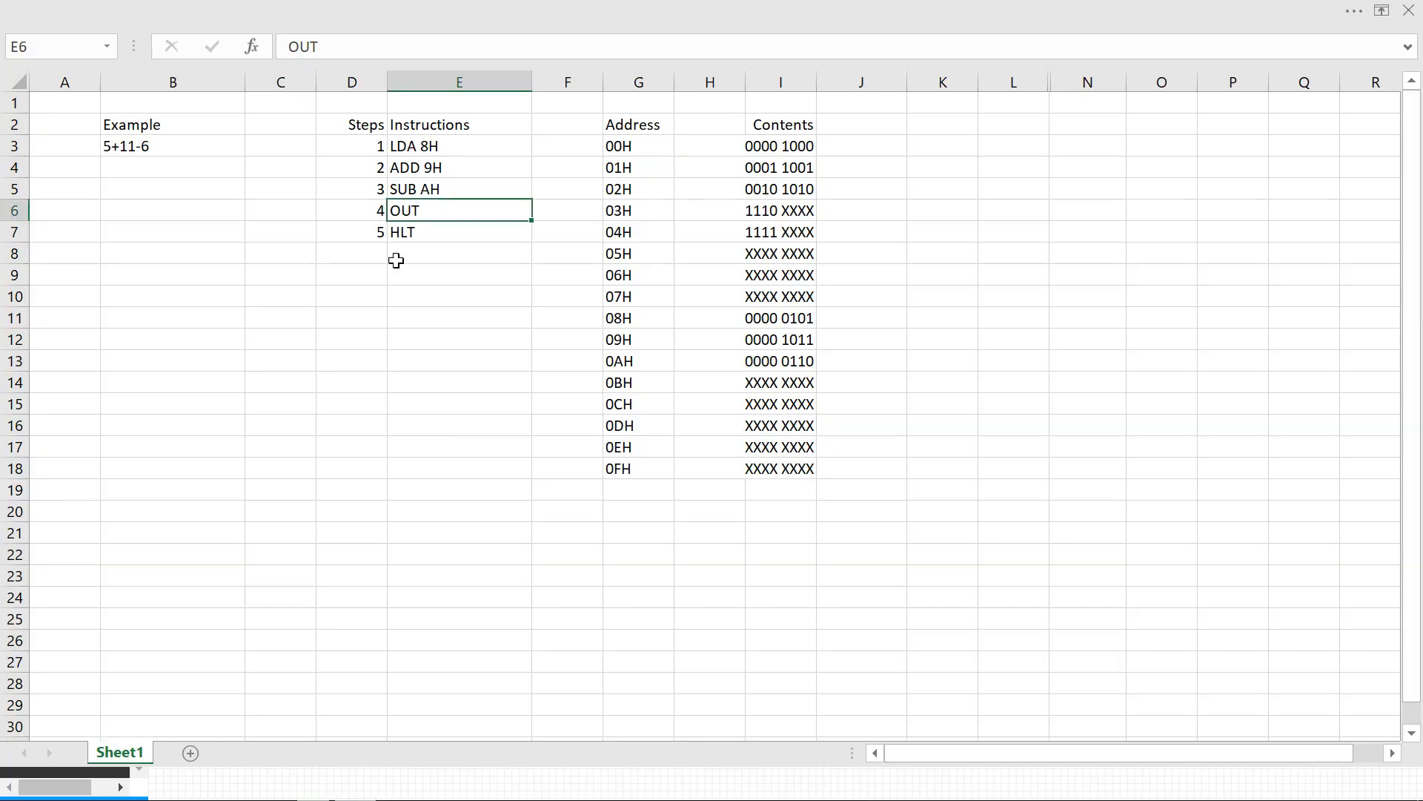
Step: Clock the SAP-1 to fetch HLT (IR 11111111, PC 0101) and show Project Properties
key(alt+Tab)
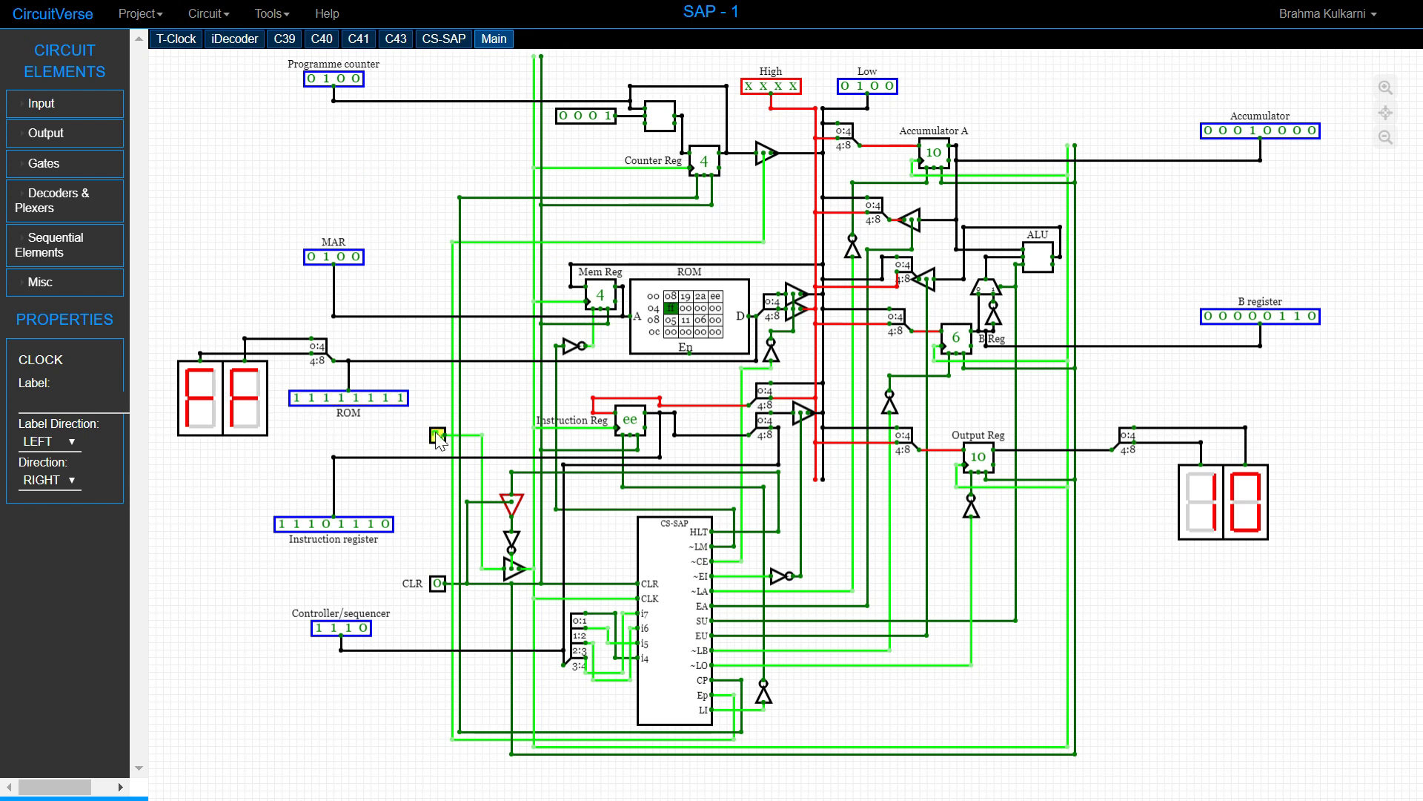
click(437, 436)
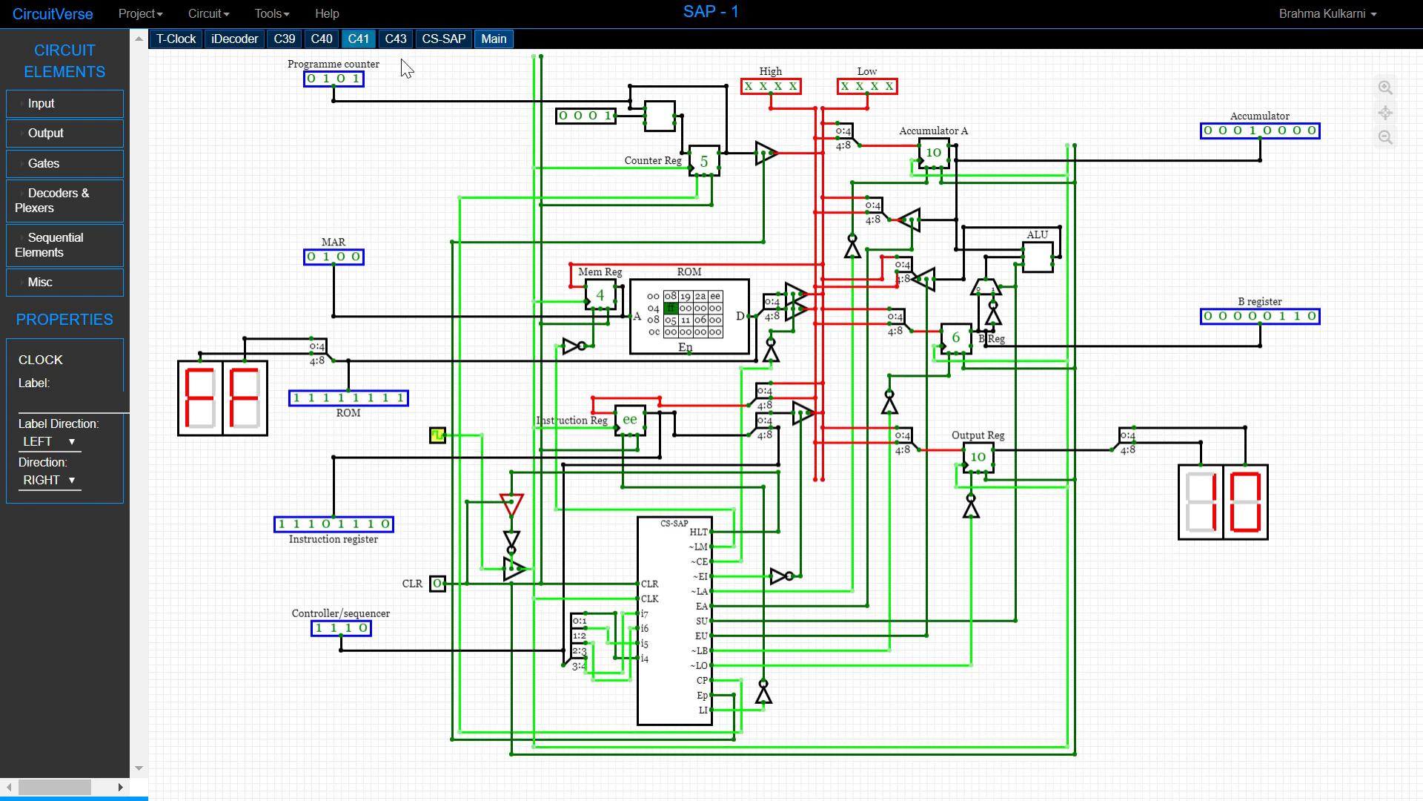
click(438, 436)
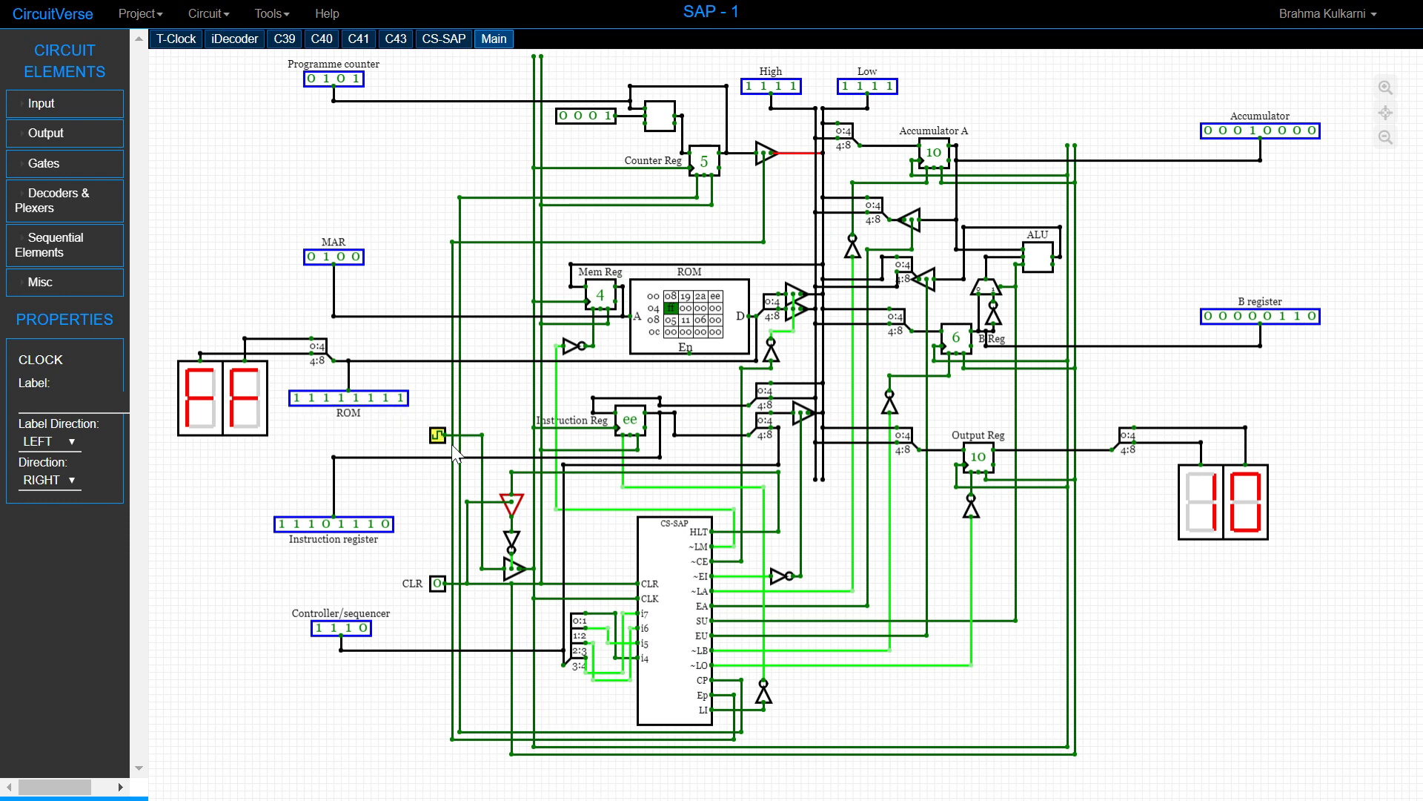
click(438, 435)
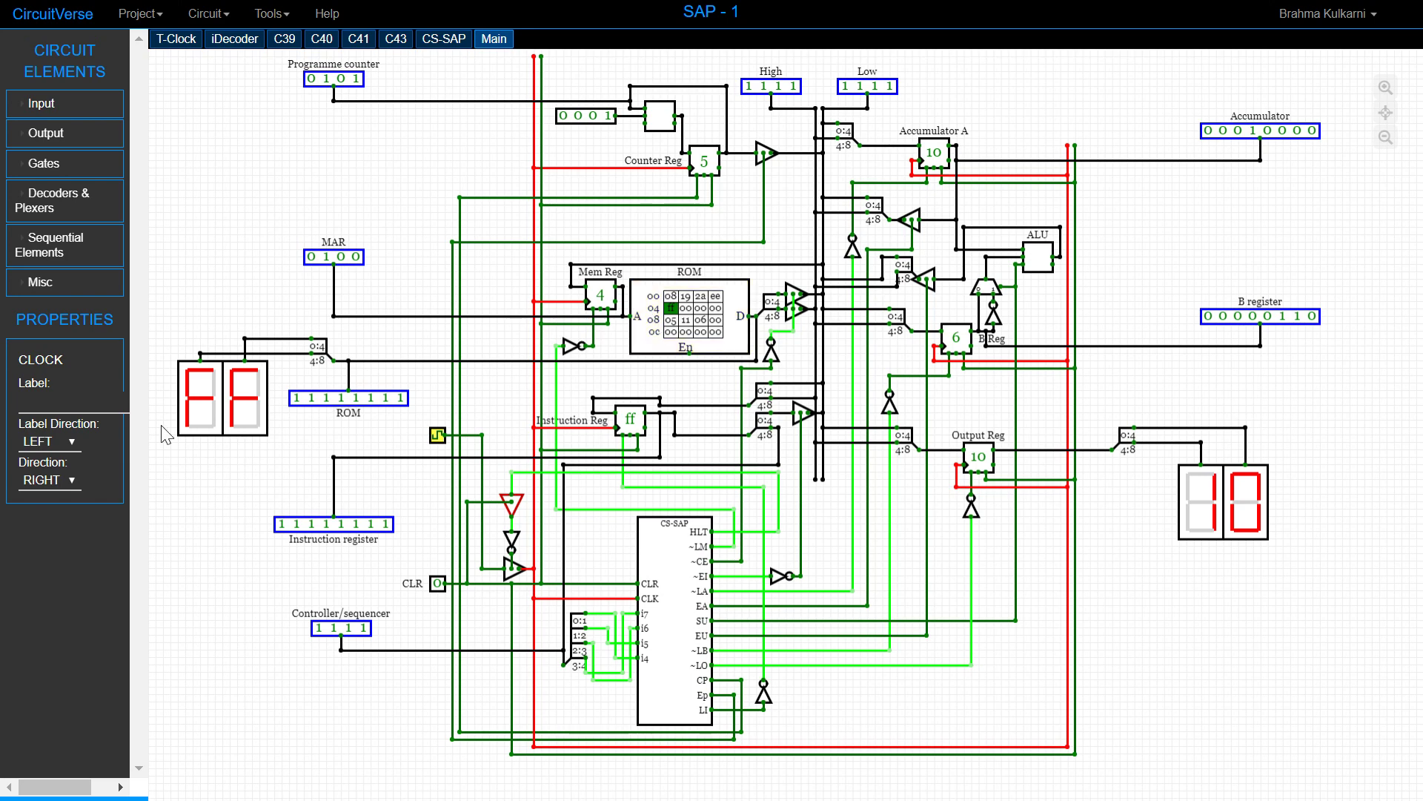
click(236, 517)
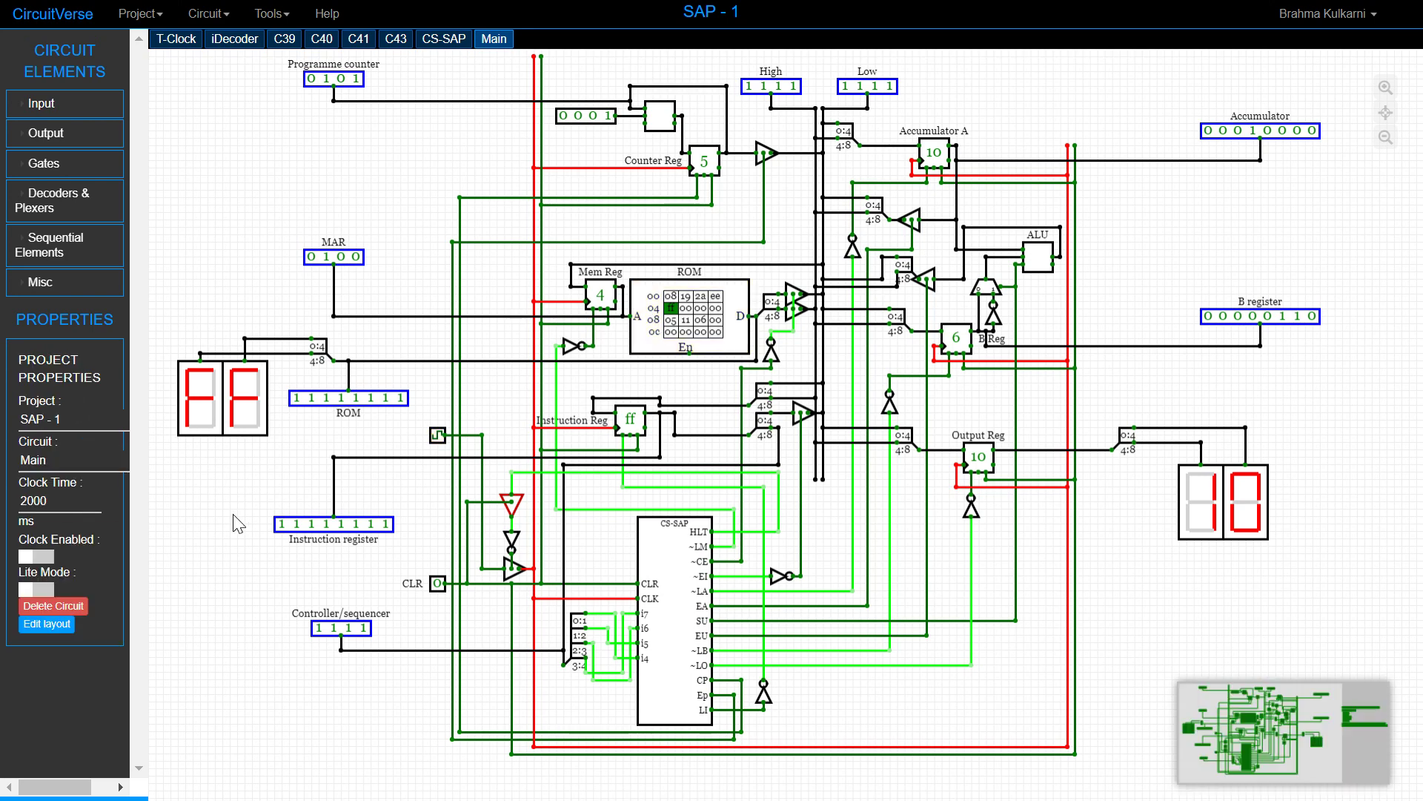
Step: Clear all registers, set Clock Time to 500 and enable the automatic clock
click(439, 582)
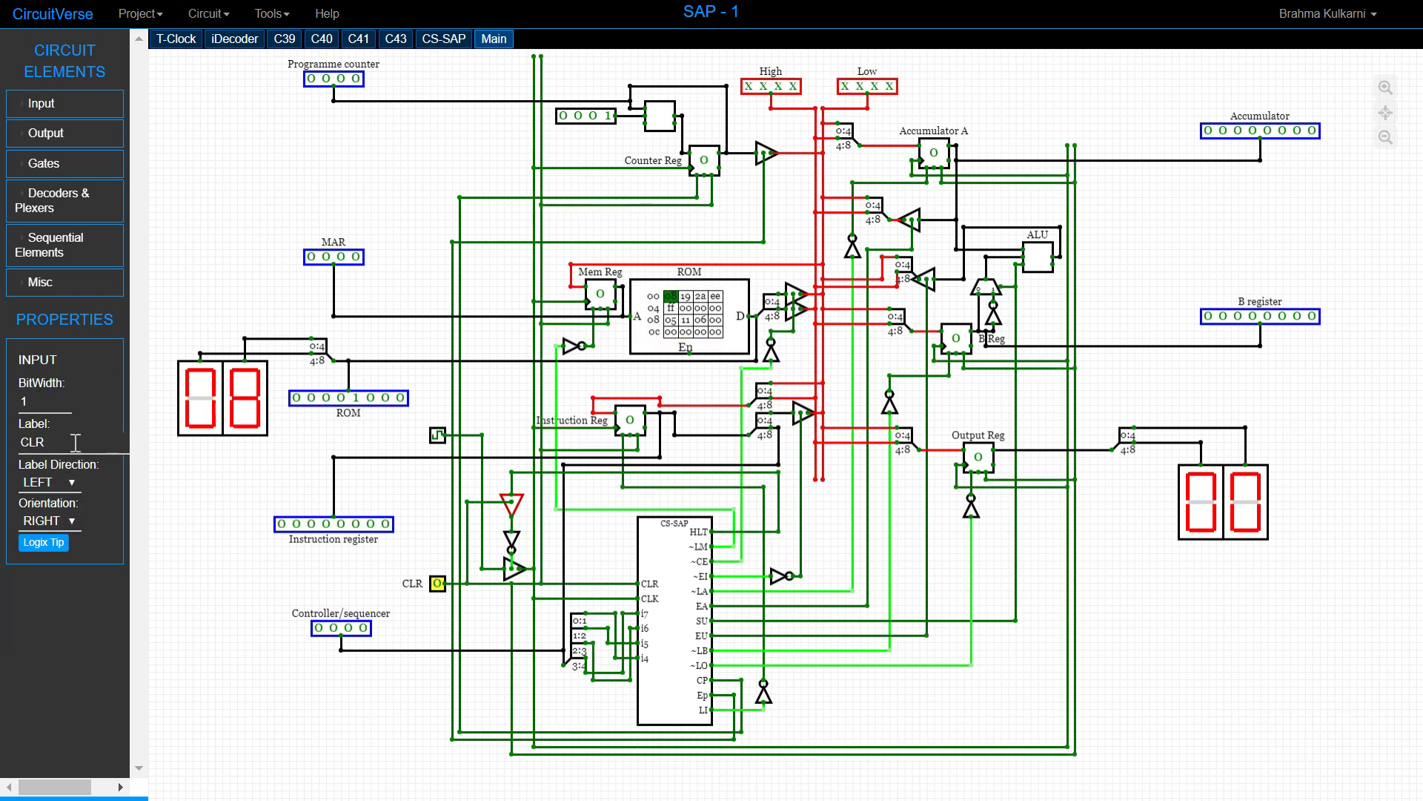
click(169, 517)
click(35, 501)
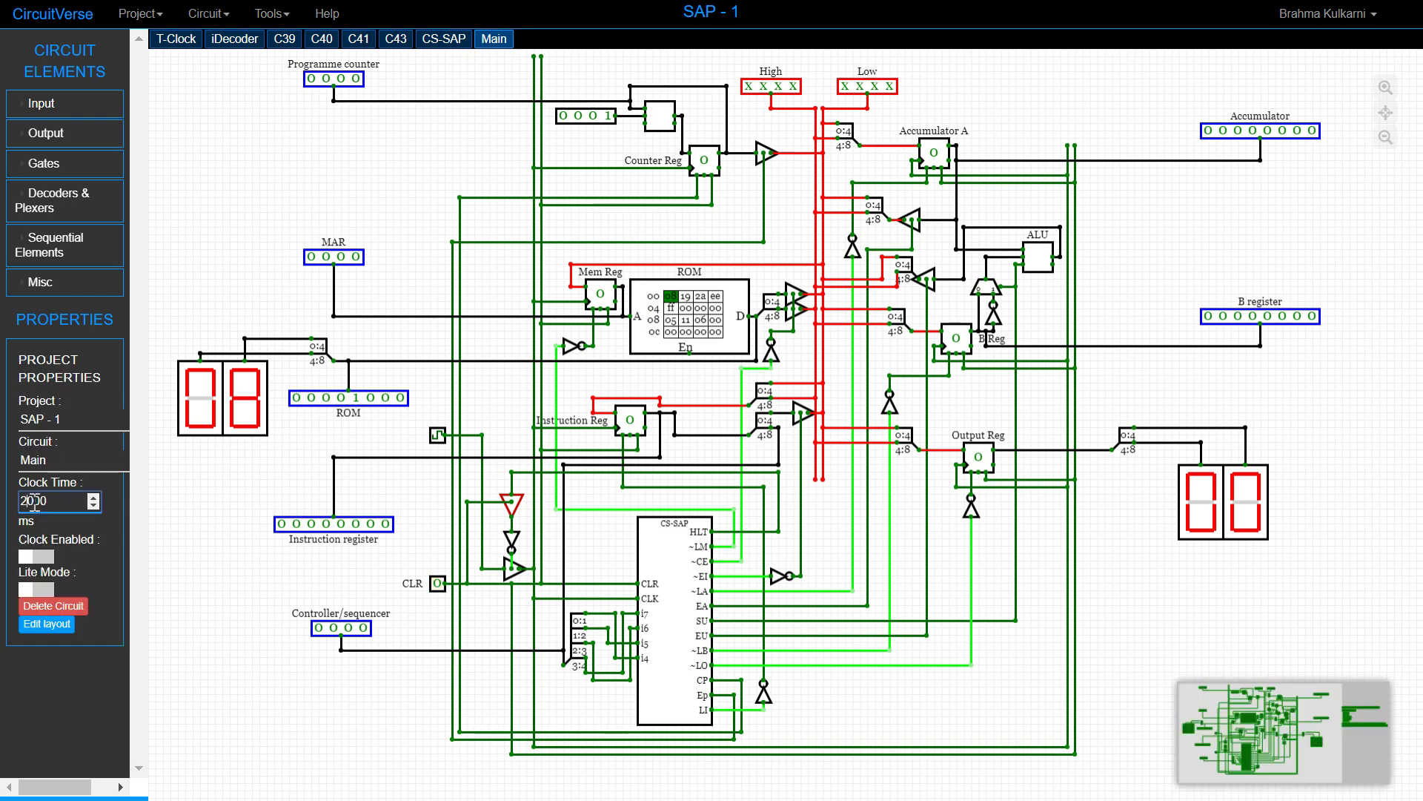
text(5)
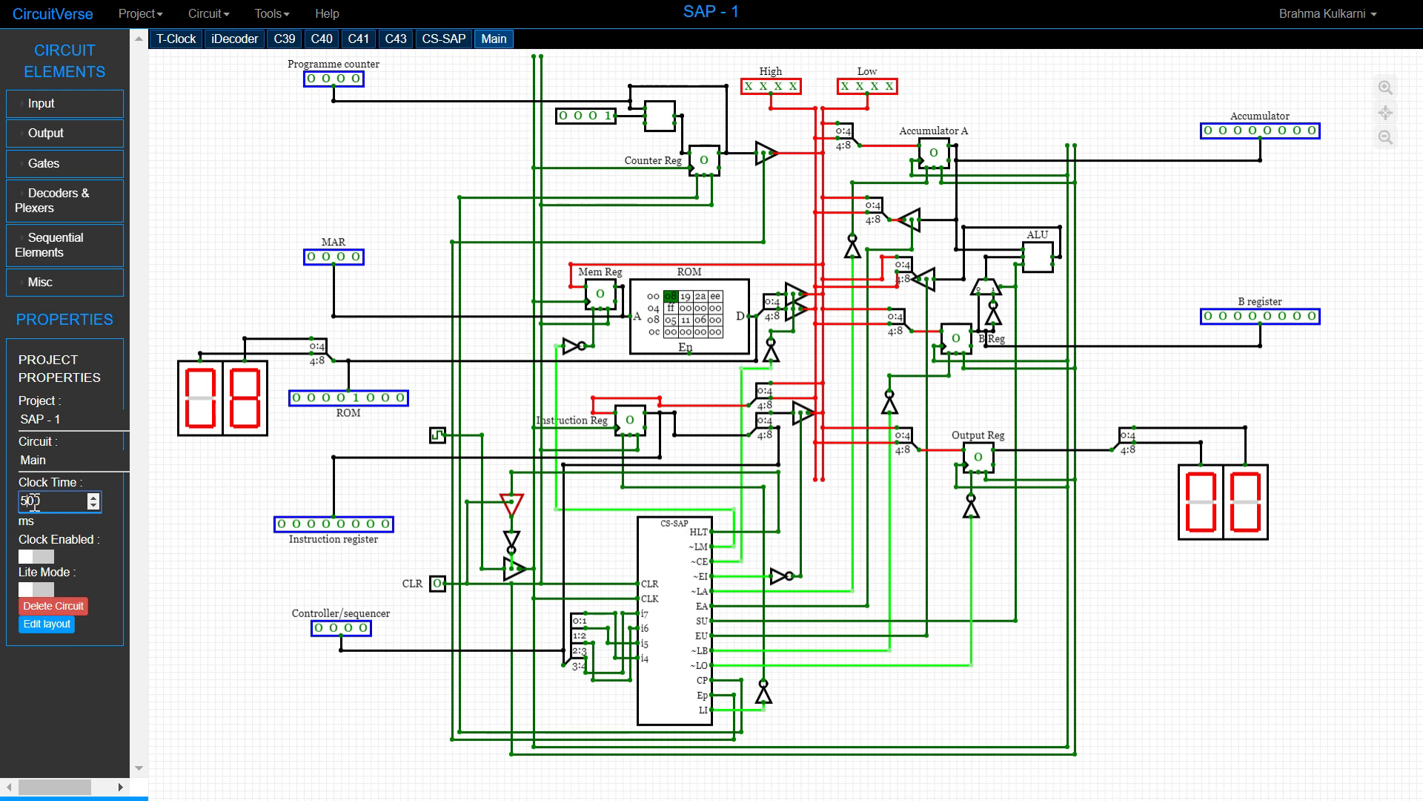
click(33, 557)
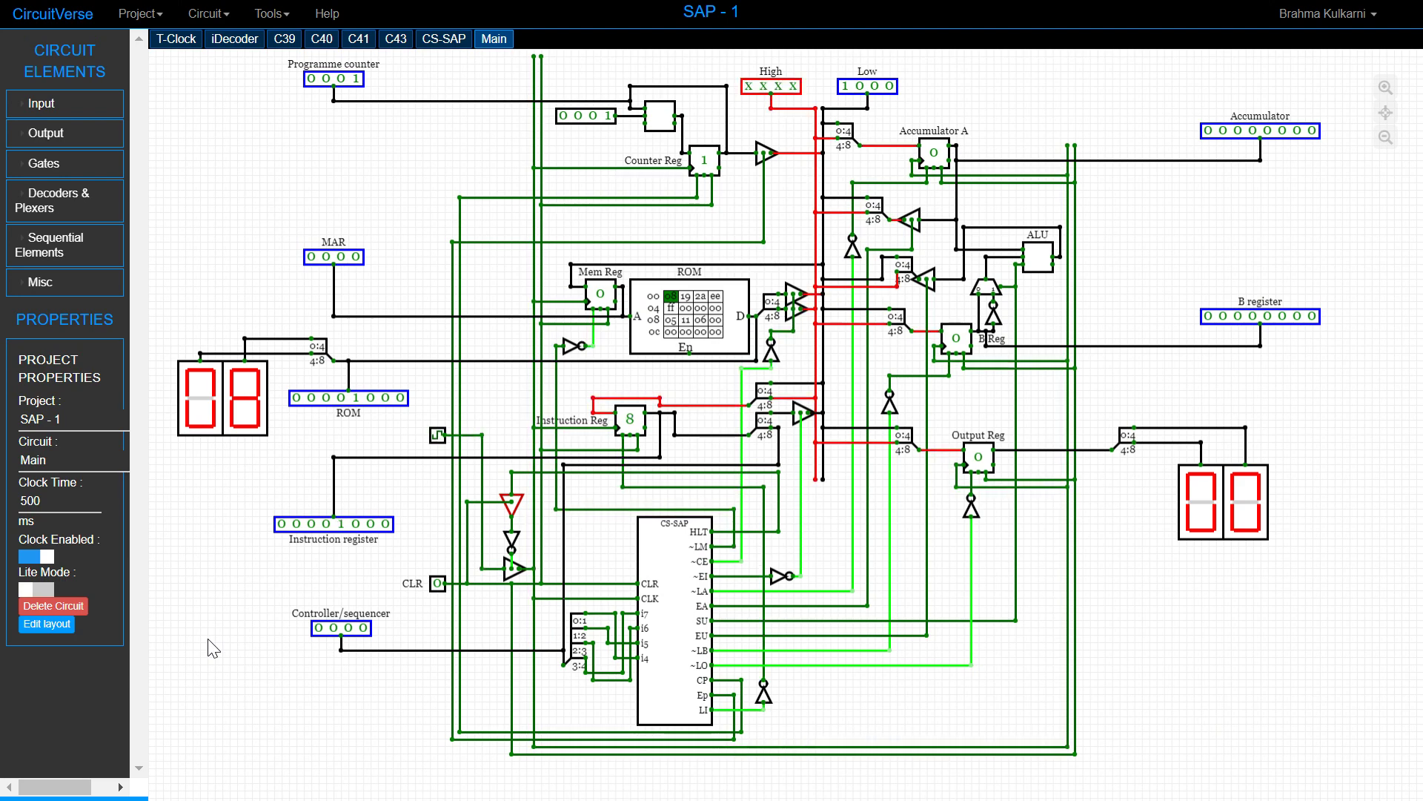
Step: Change the Clock Time from 500 to 100 ms
click(28, 502)
key(BackSpace)
text(1)
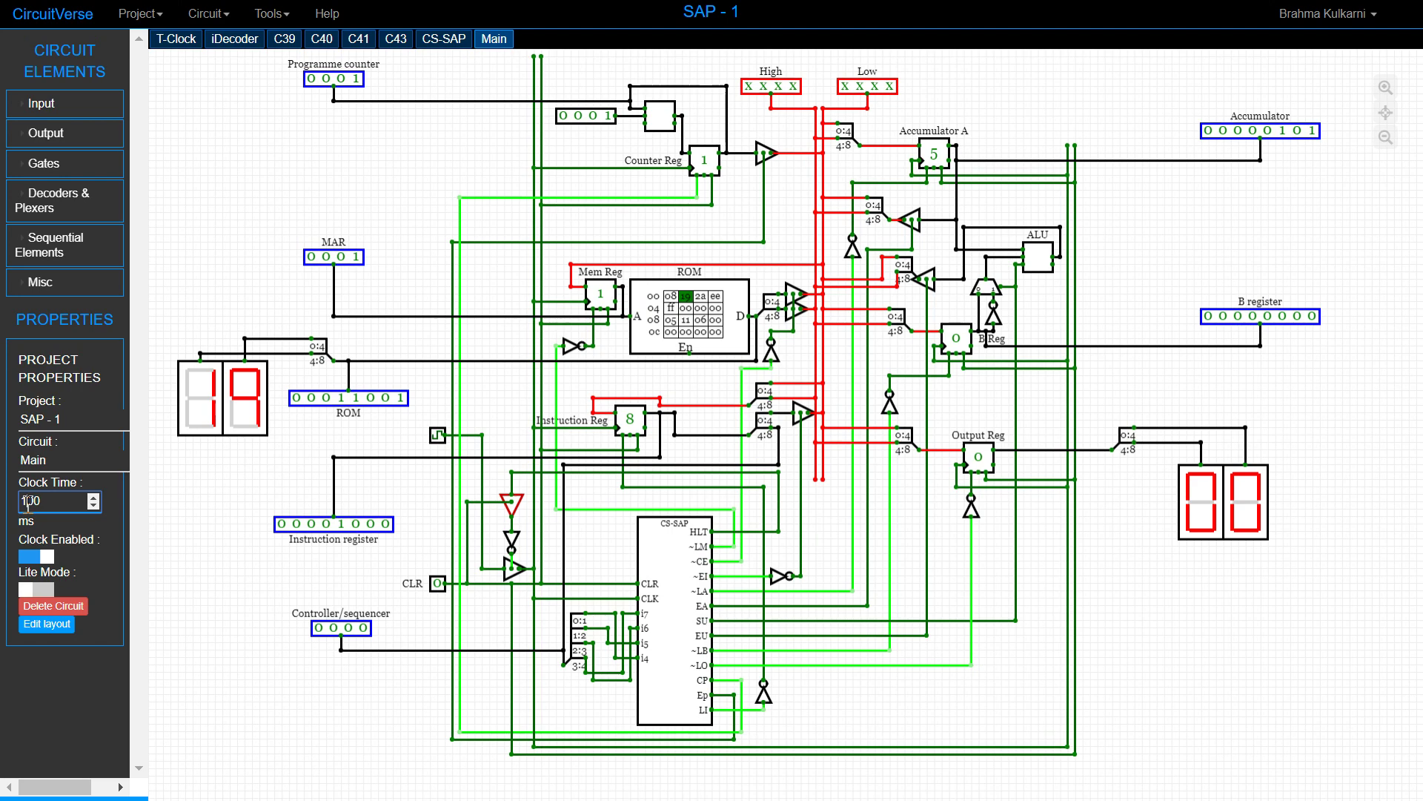